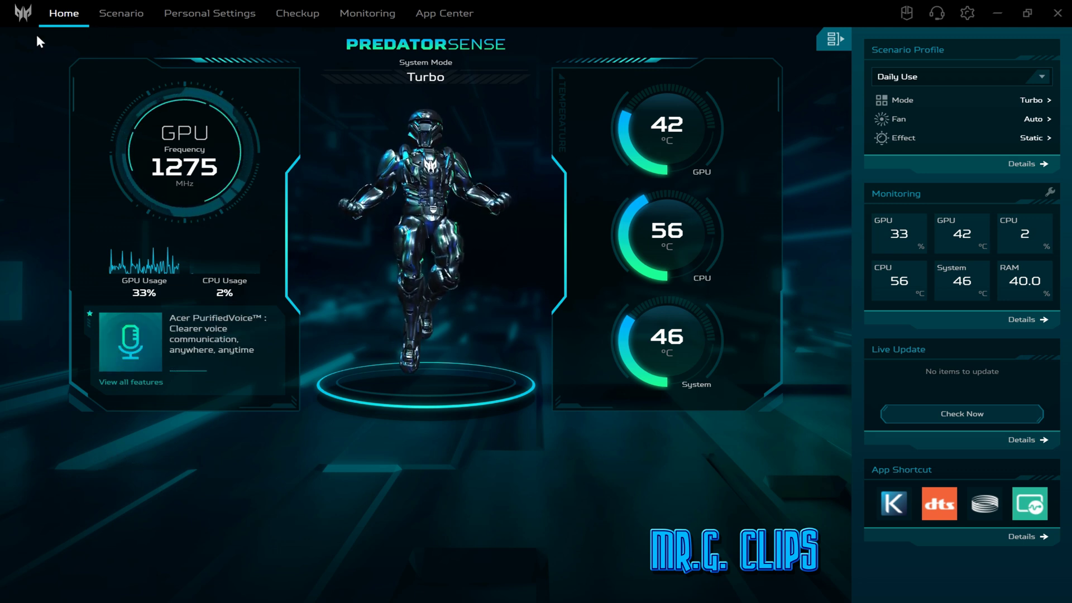
Step: Open the keyboard's Area Lighting Control from Scenario > Pulsar Lighting and select the Q key
click(121, 13)
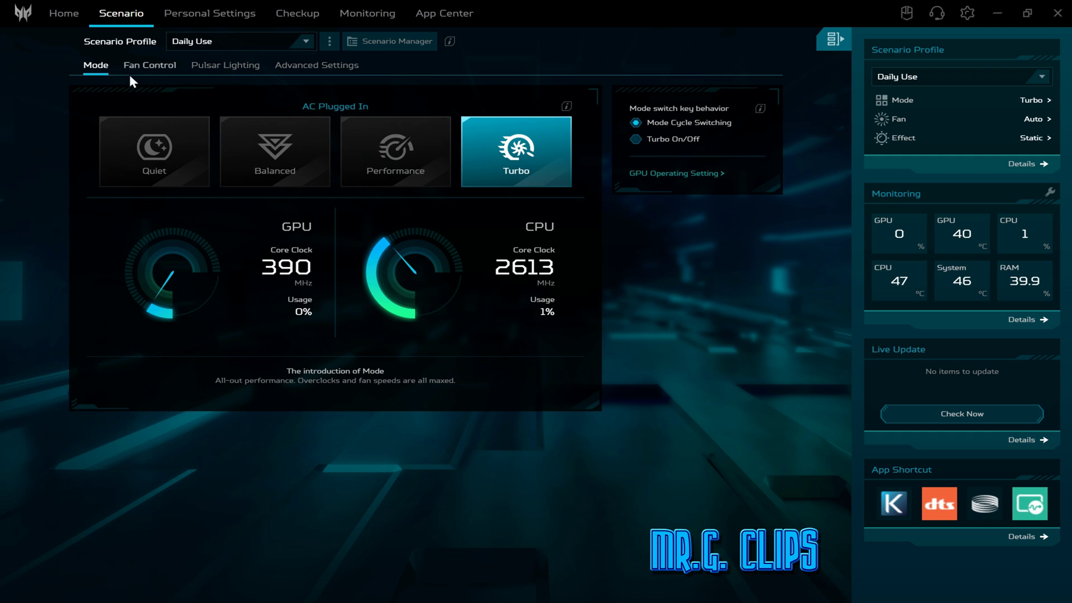
click(212, 65)
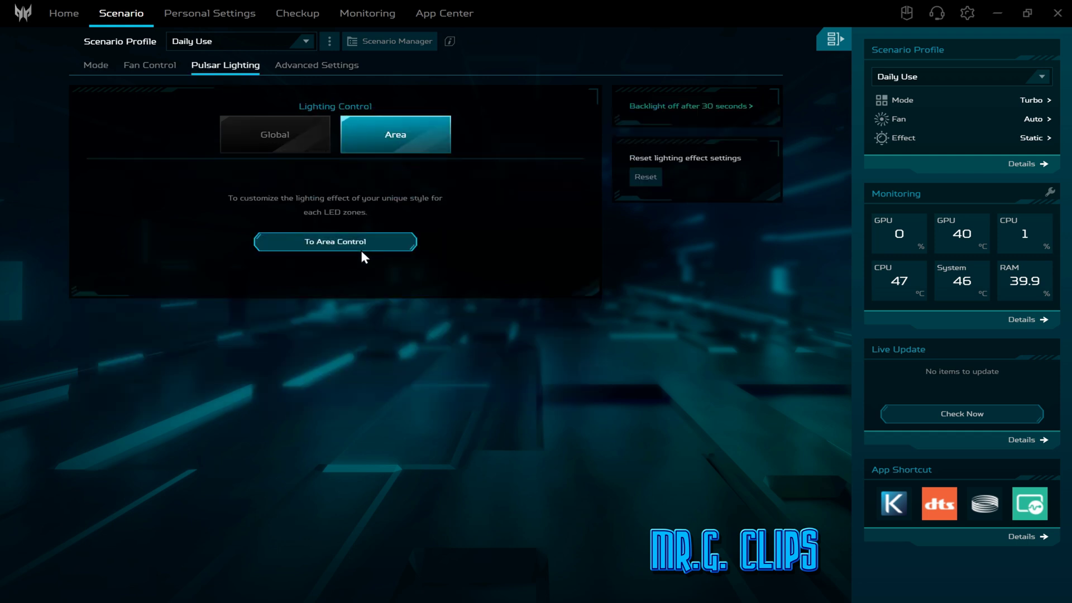
click(318, 242)
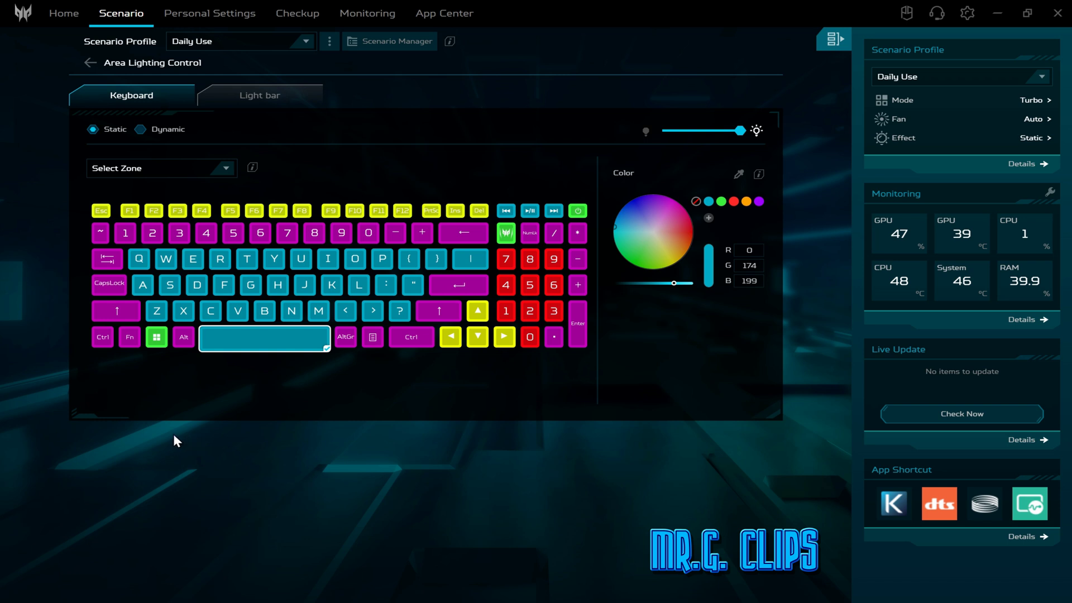
click(142, 260)
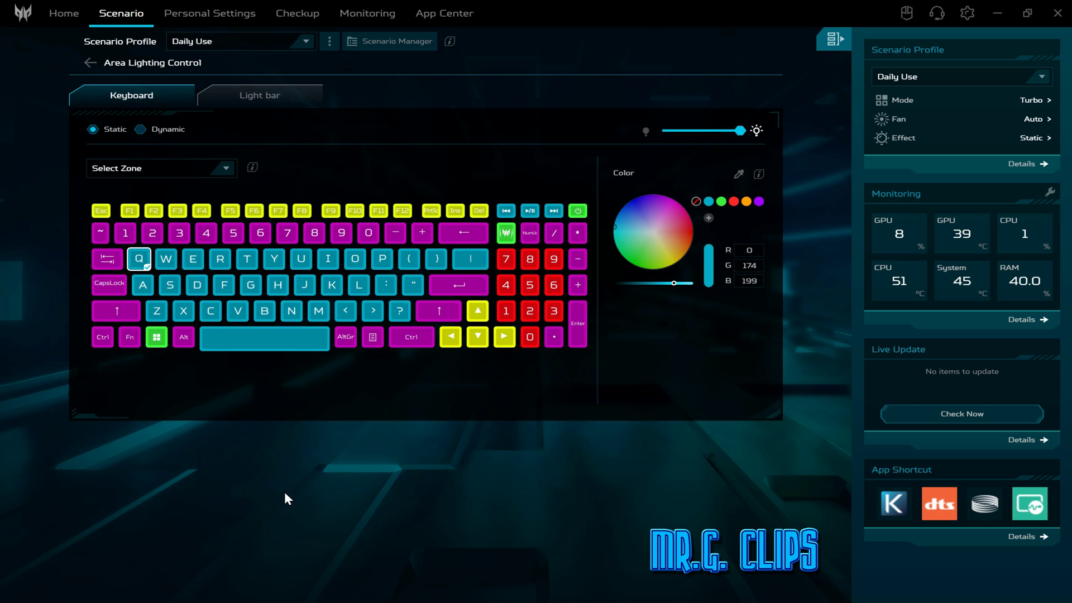
Step: Select the top-row keys W through |, deselect them, then show the Light bar's Wave settings
click(165, 259)
click(191, 262)
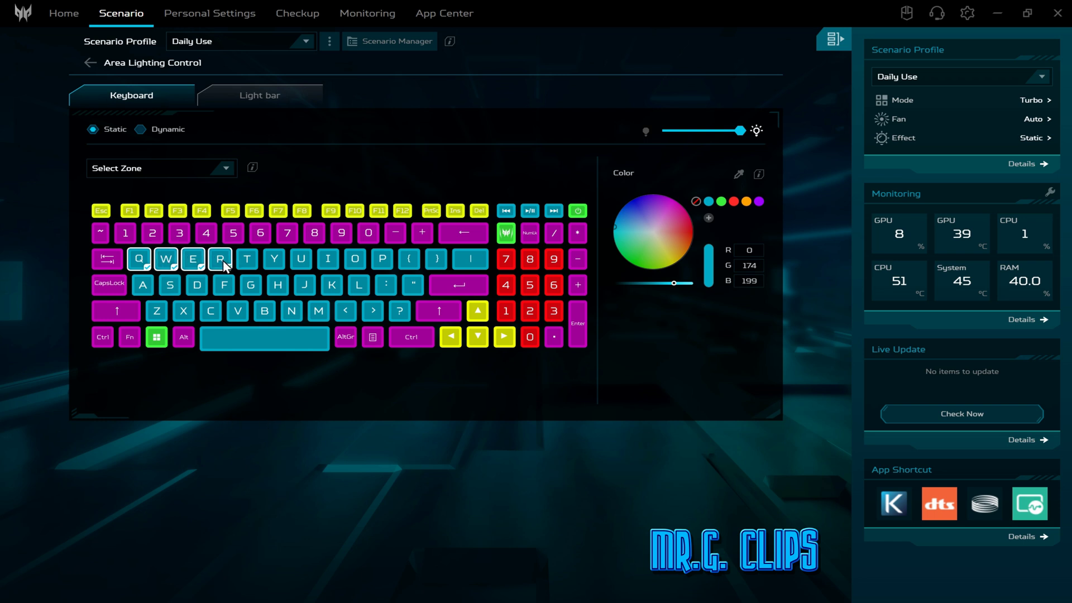
click(302, 261)
click(329, 262)
click(355, 262)
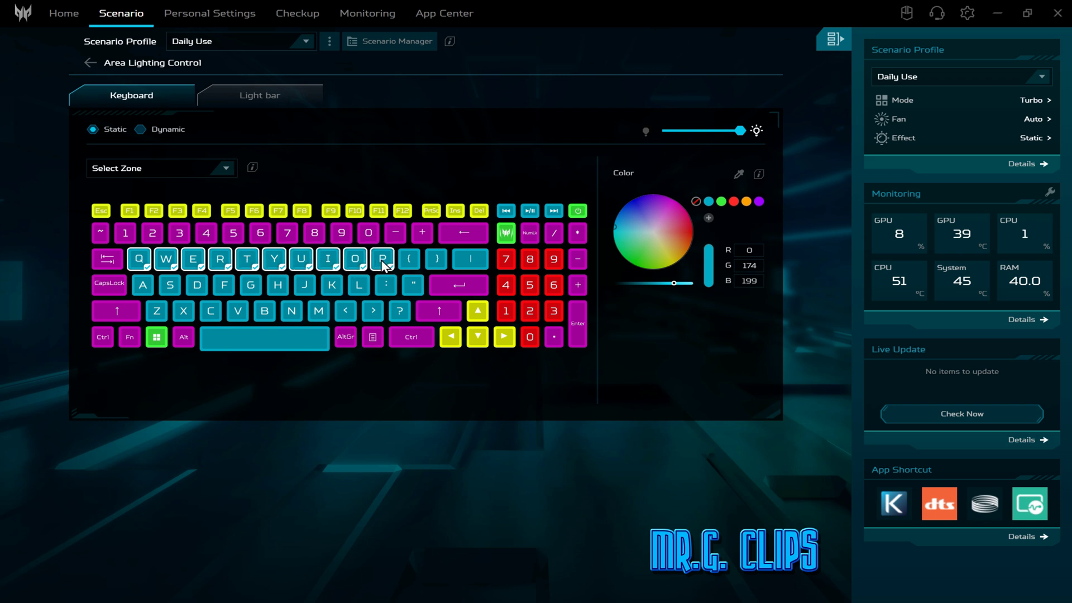
click(409, 262)
click(436, 261)
click(475, 260)
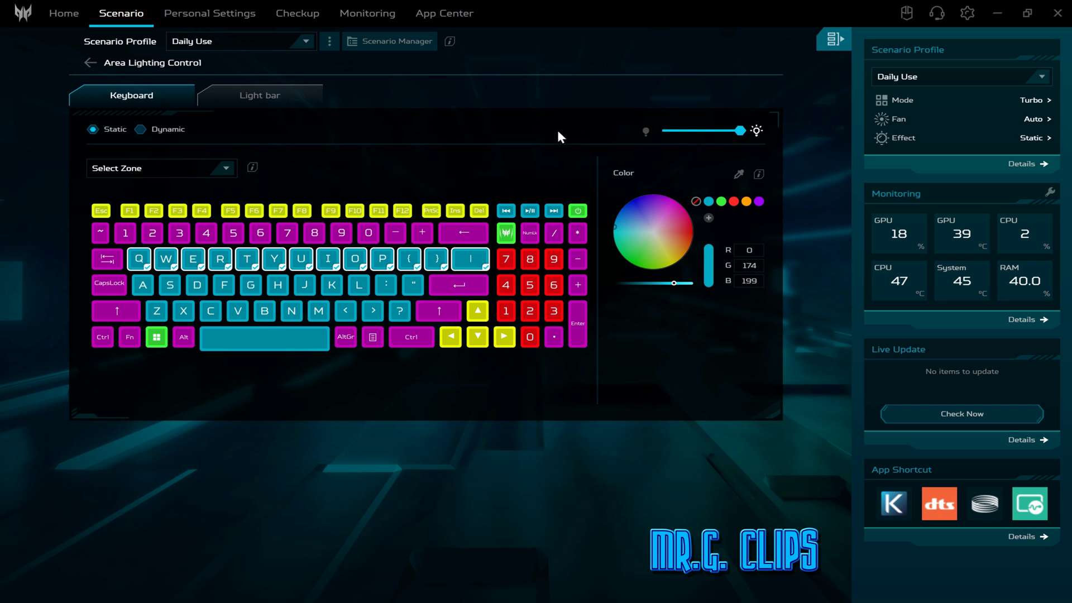
click(435, 371)
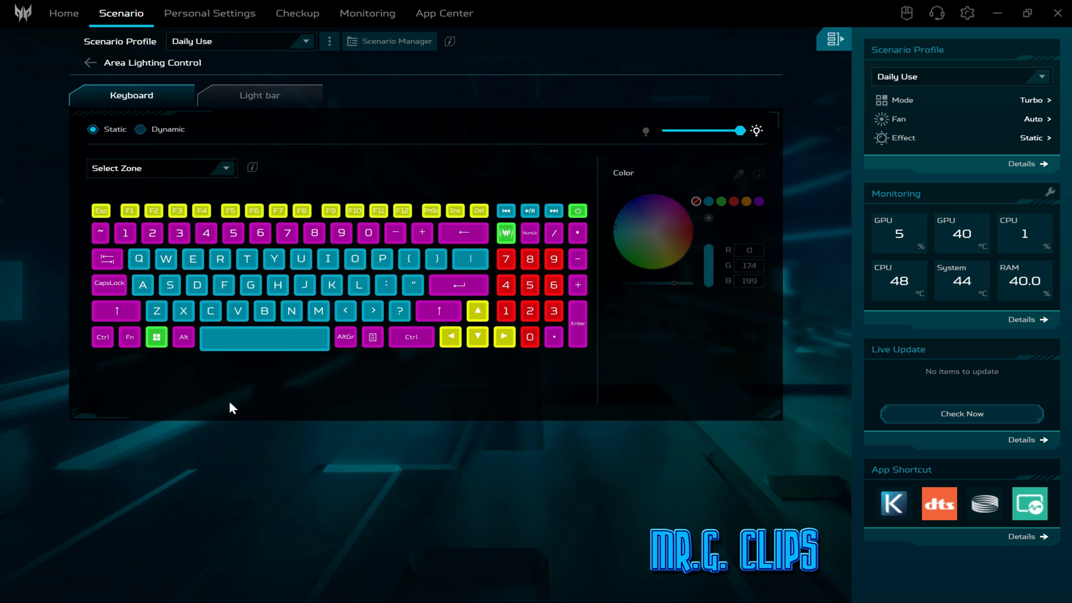
click(256, 99)
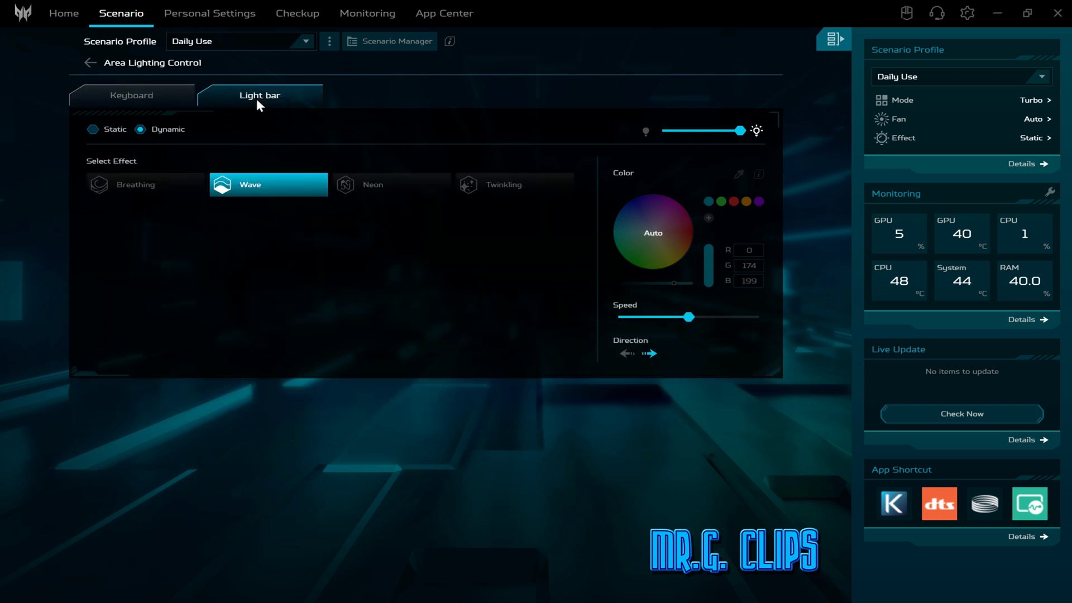
Step: Return the light bar from Static to Dynamic Wave, and set the keyboard back to Static
click(95, 130)
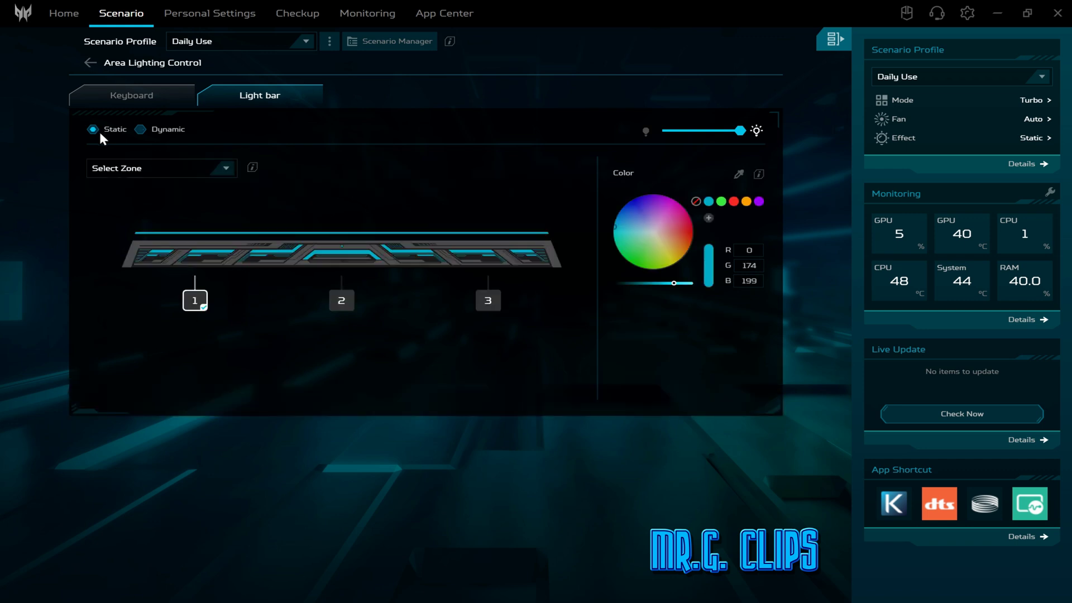
click(156, 132)
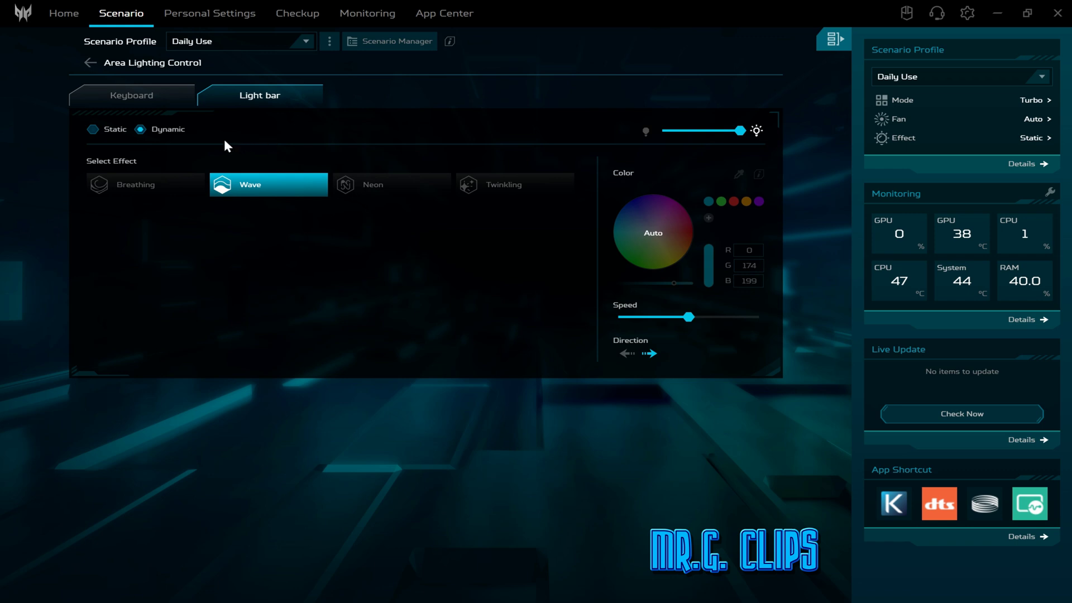
click(130, 99)
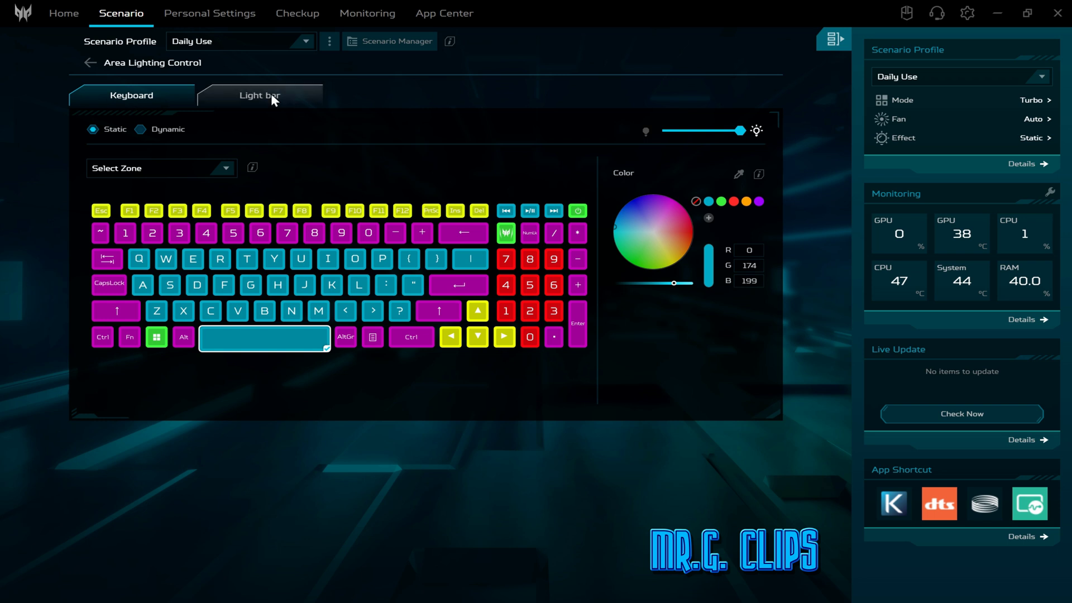
click(157, 132)
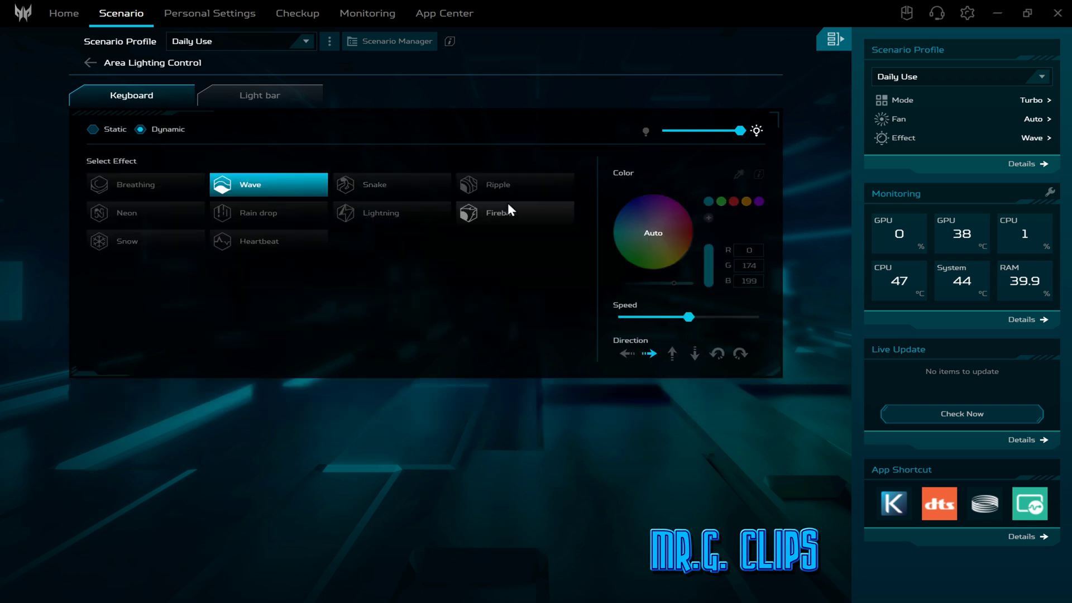
click(108, 129)
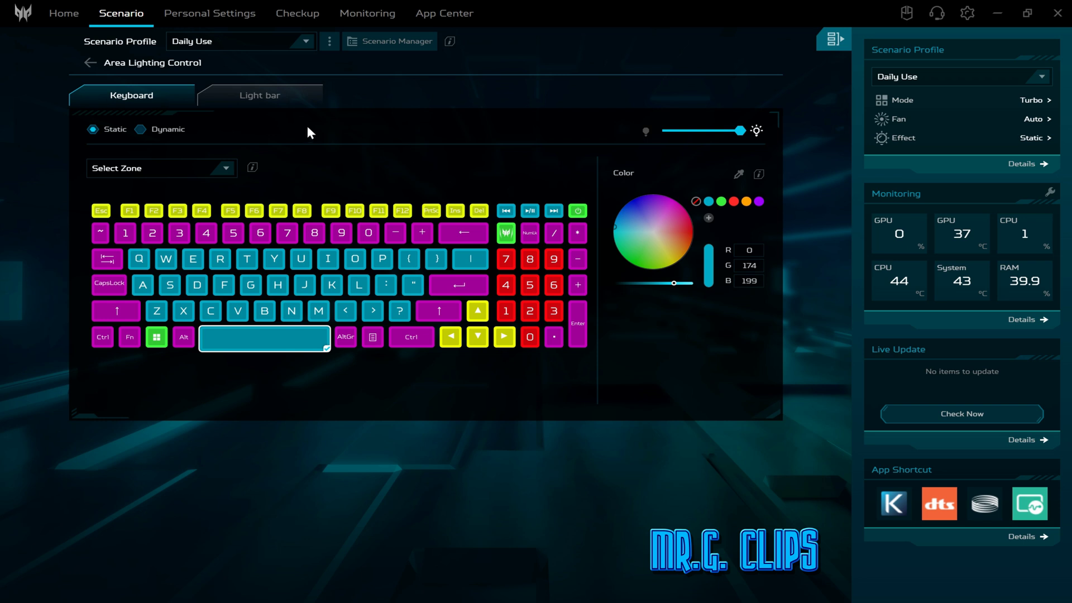
Step: Browse Personal Settings sections, including System Boot Effect and GPU Operating, then return to Scenario
click(206, 15)
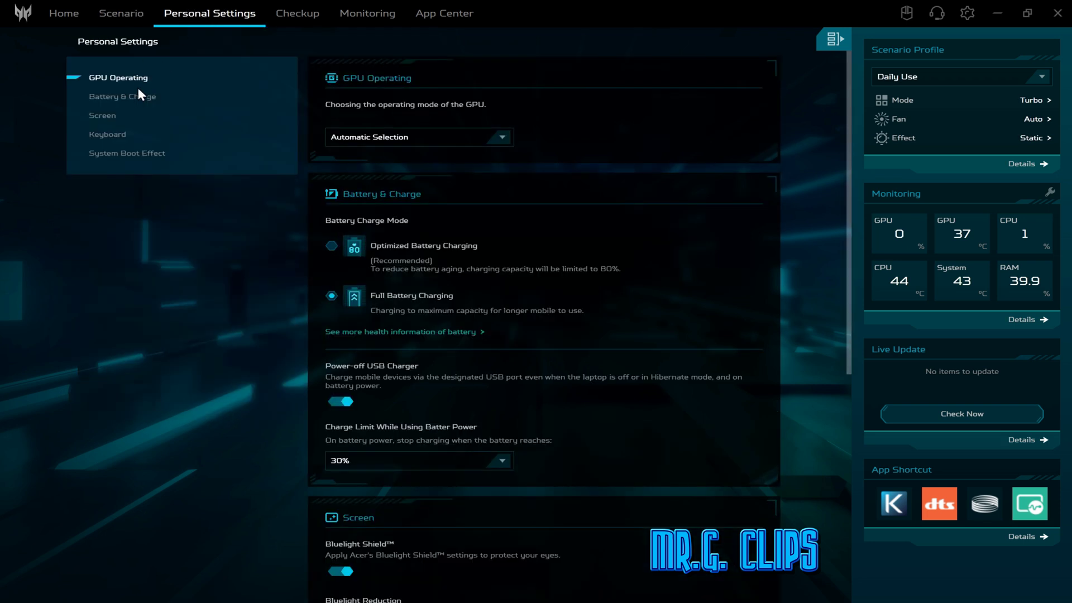
click(109, 115)
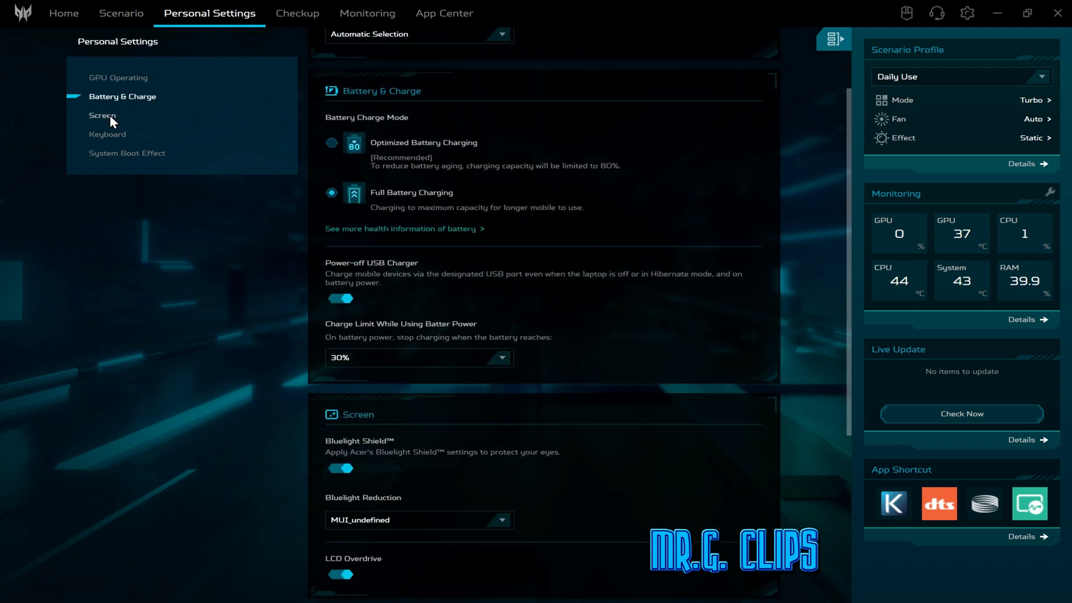
click(110, 133)
click(112, 152)
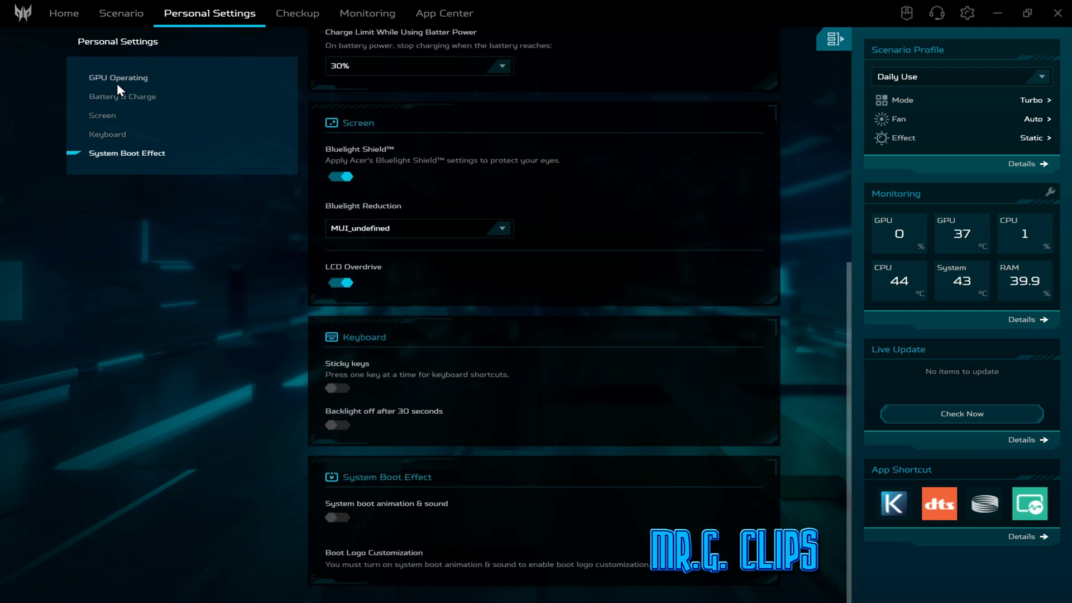
click(116, 81)
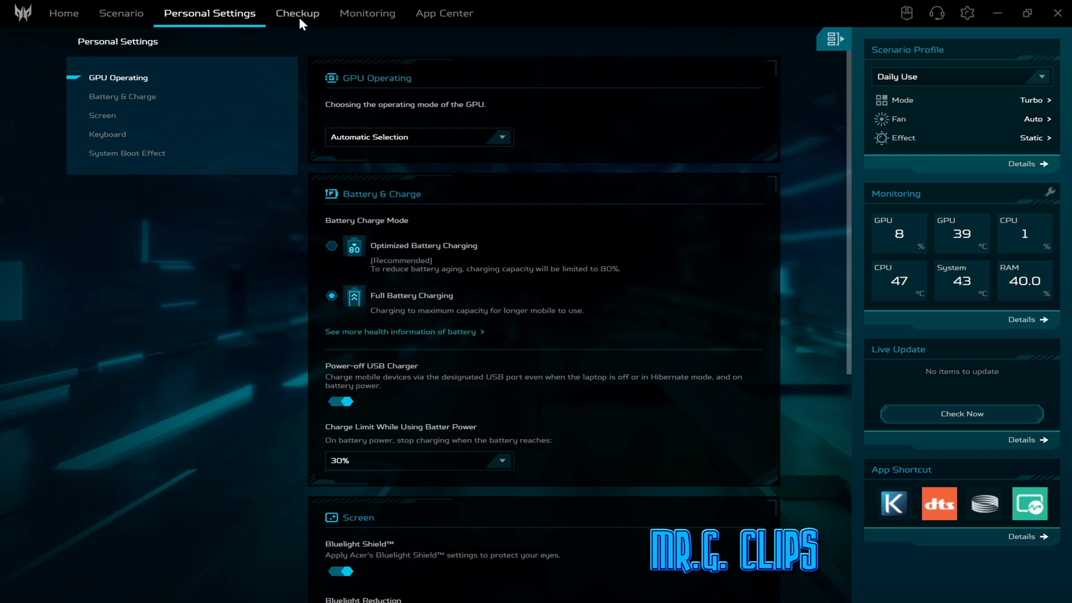
click(138, 13)
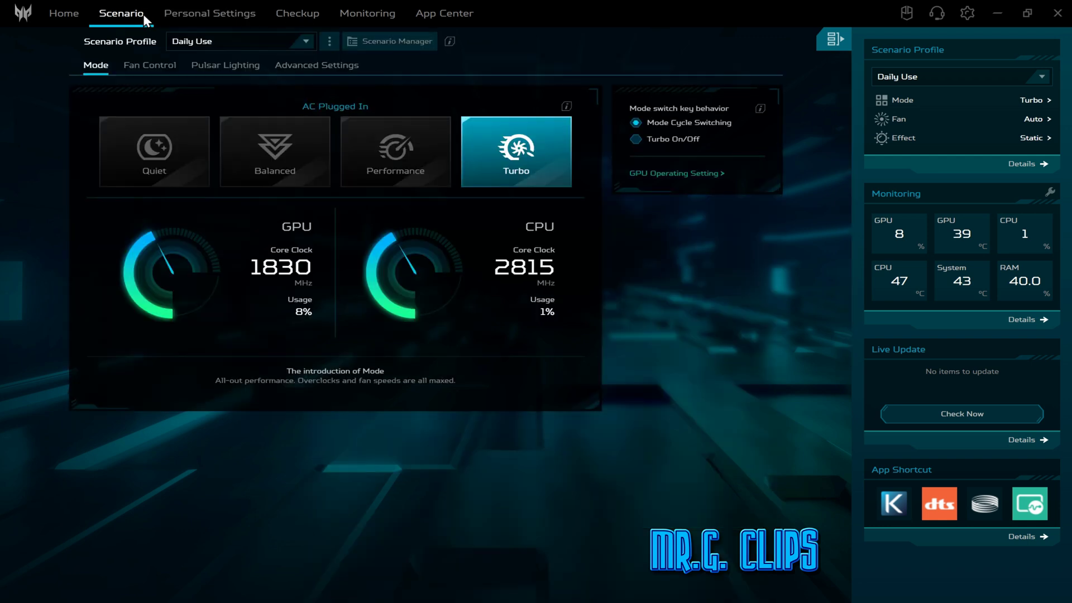
click(163, 69)
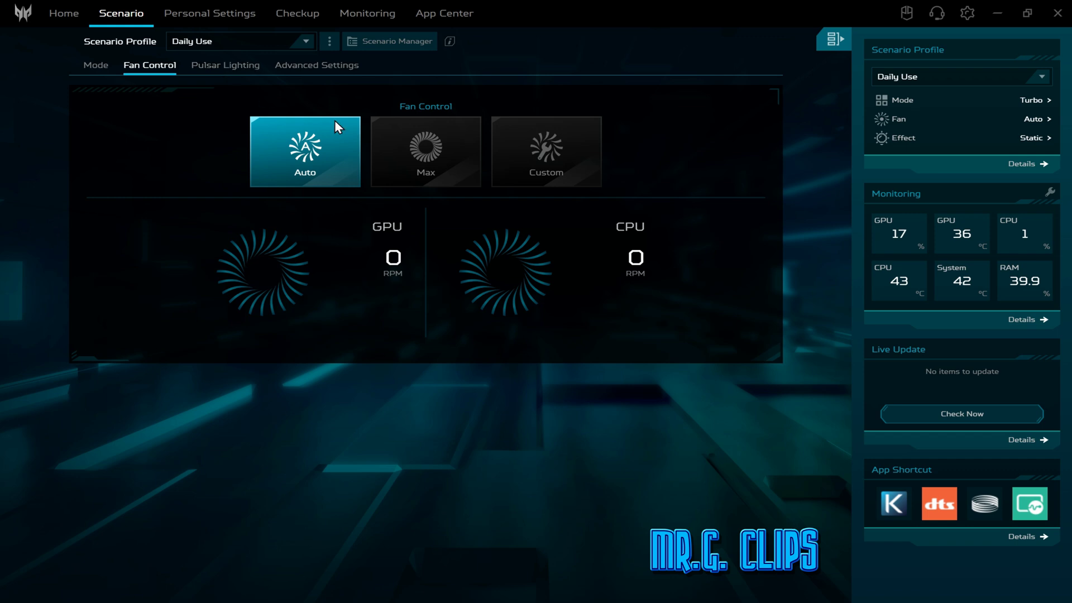
click(300, 65)
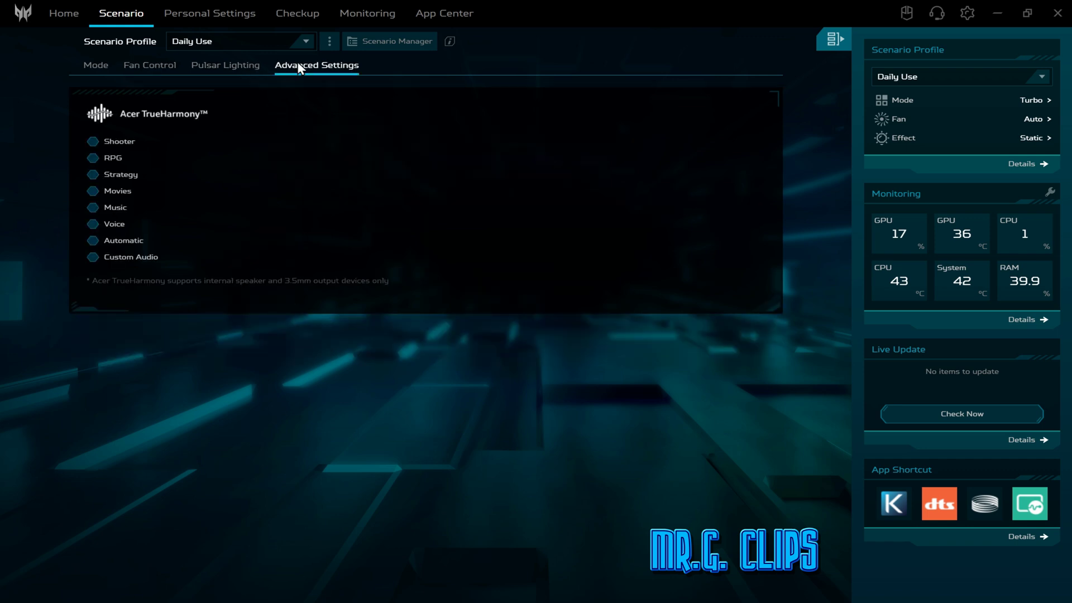
click(230, 66)
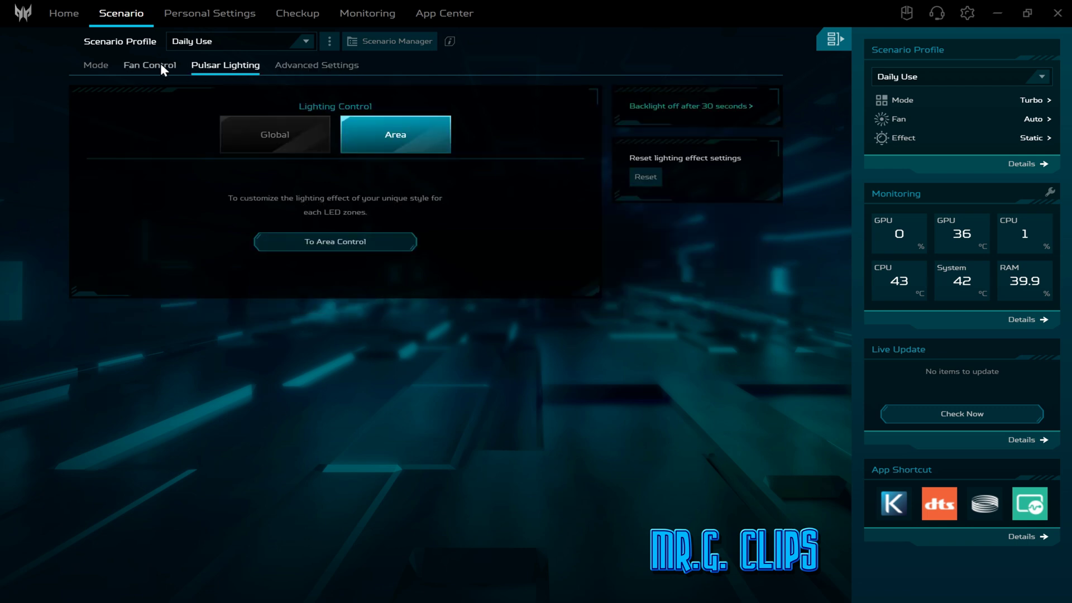
click(160, 66)
click(95, 67)
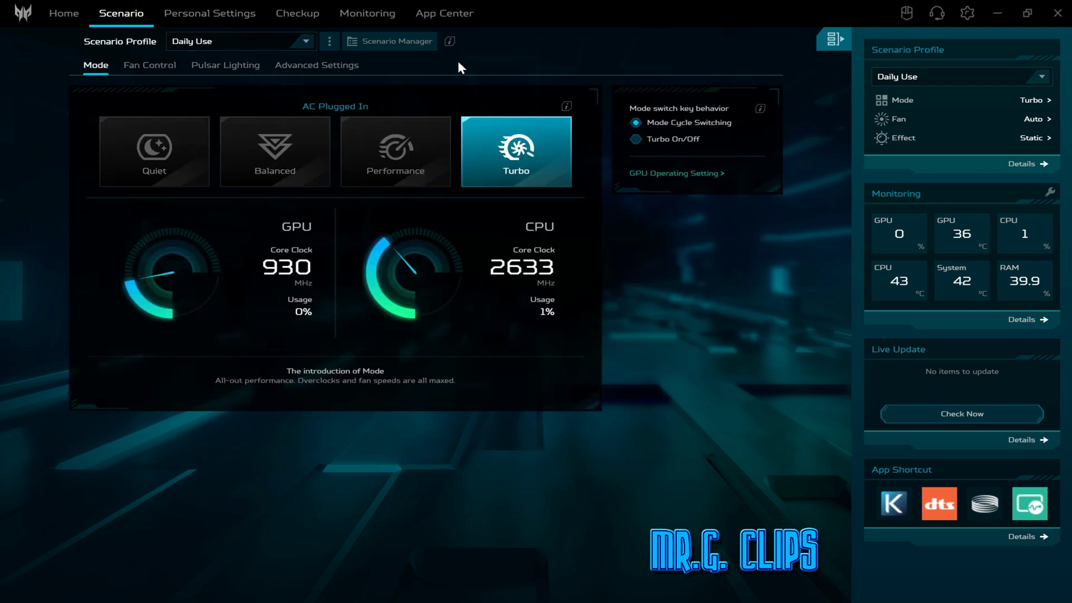
Step: Show the Monitoring page with GPU 37 °C at 4% usage, CPU 46 °C, system 42 °C
click(367, 16)
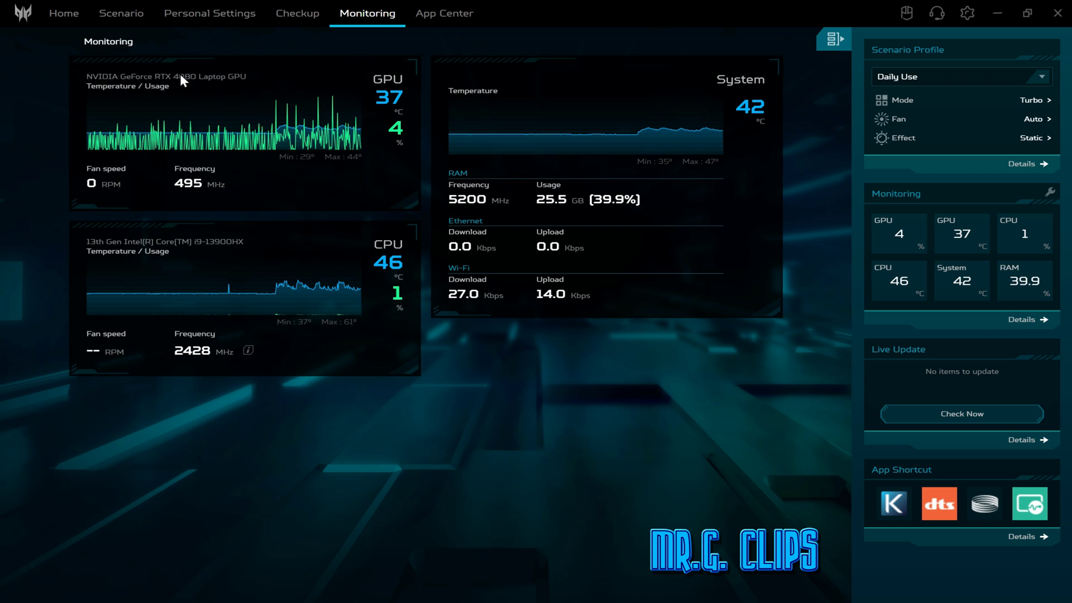
Step: Visit the App Center and Monitoring pages, then open the Checkup health overview
mouse_move(324, 284)
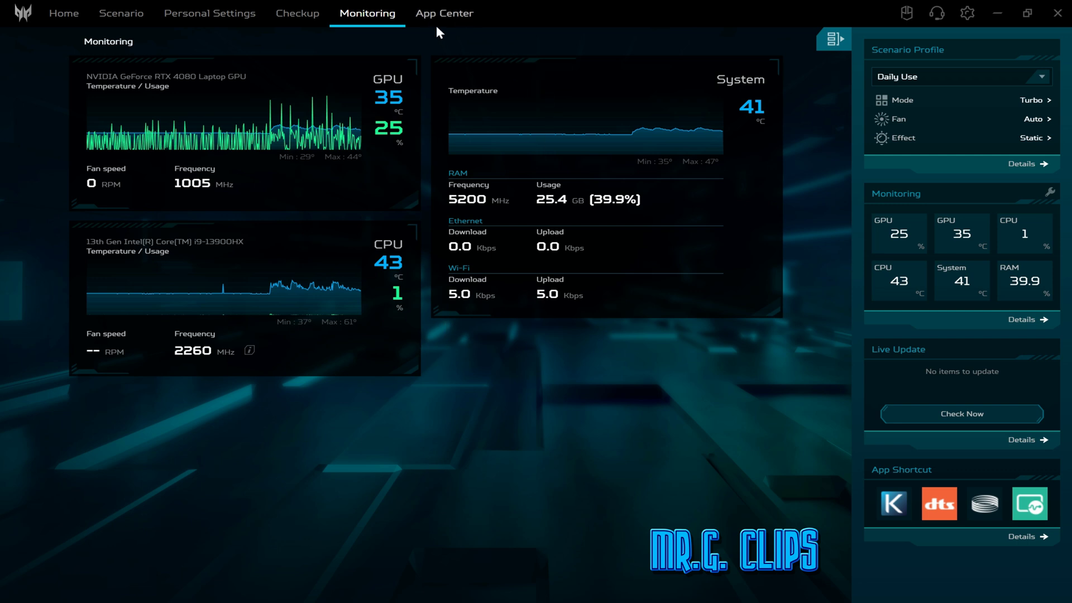
click(455, 16)
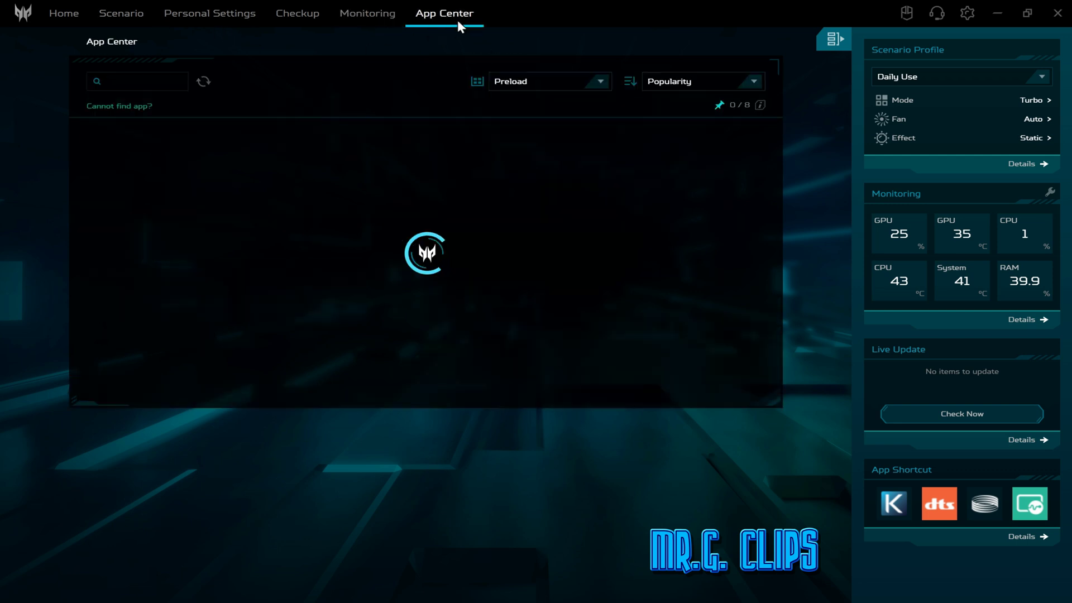
click(356, 16)
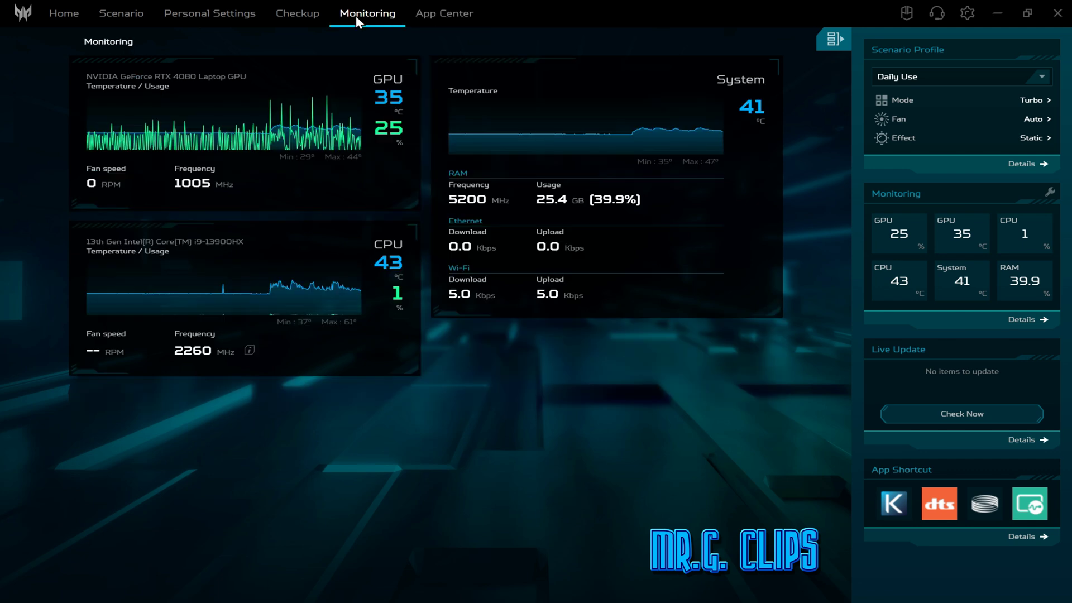
click(290, 11)
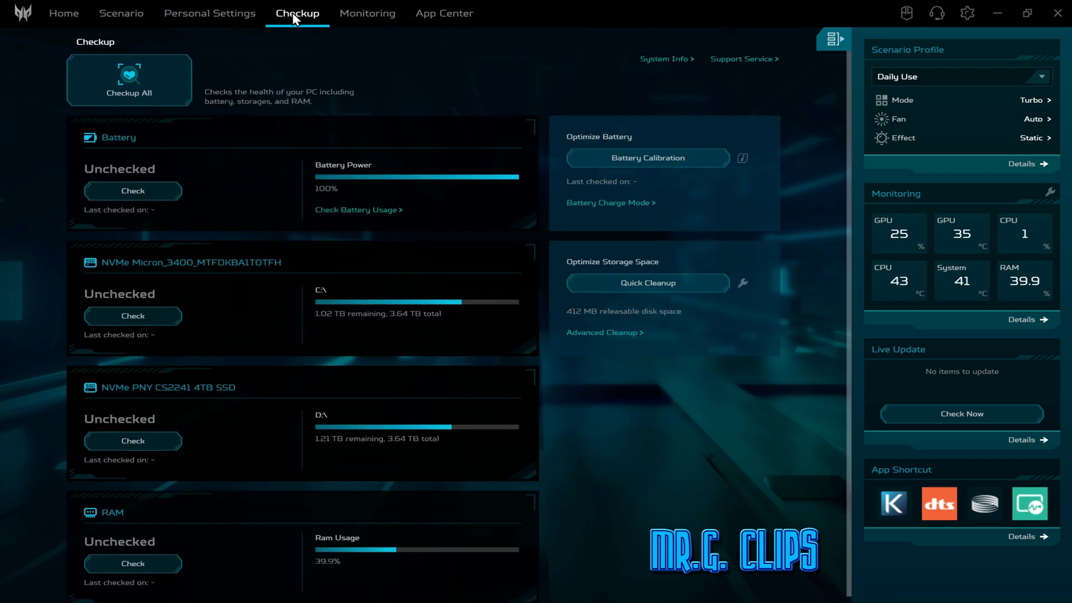
Step: Browse the Fan Control, Advanced and Pulsar Lighting tabs, then open the keyboard's Area Lighting Control
click(209, 17)
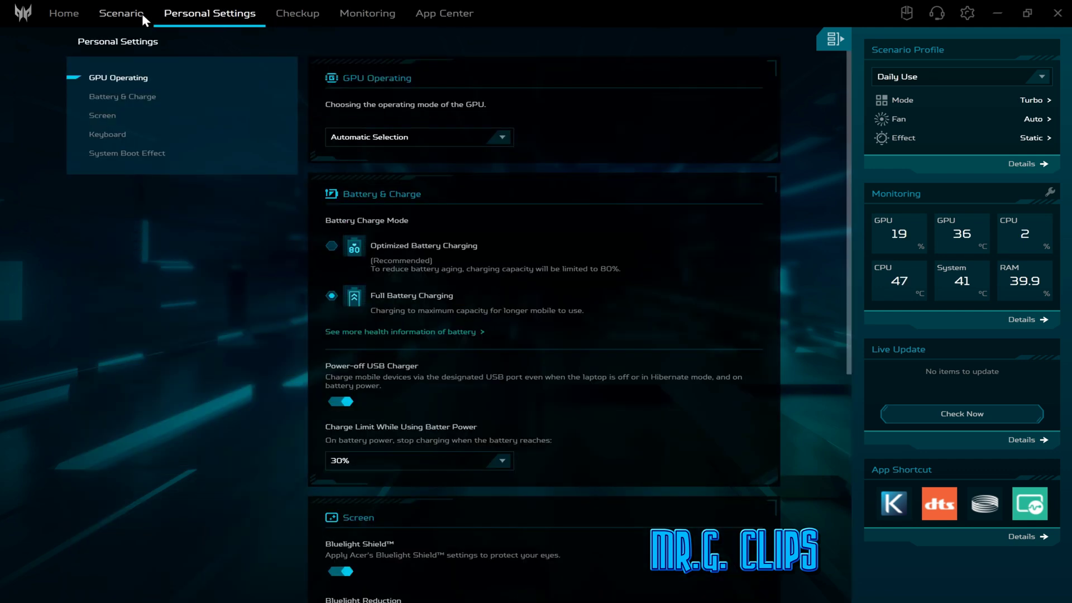
click(114, 15)
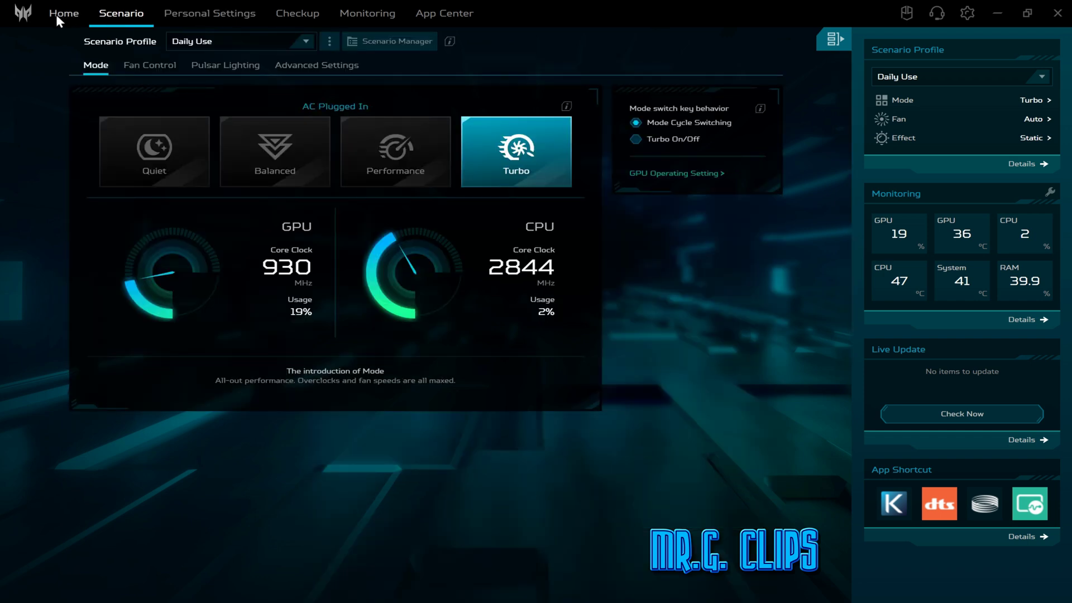
click(146, 65)
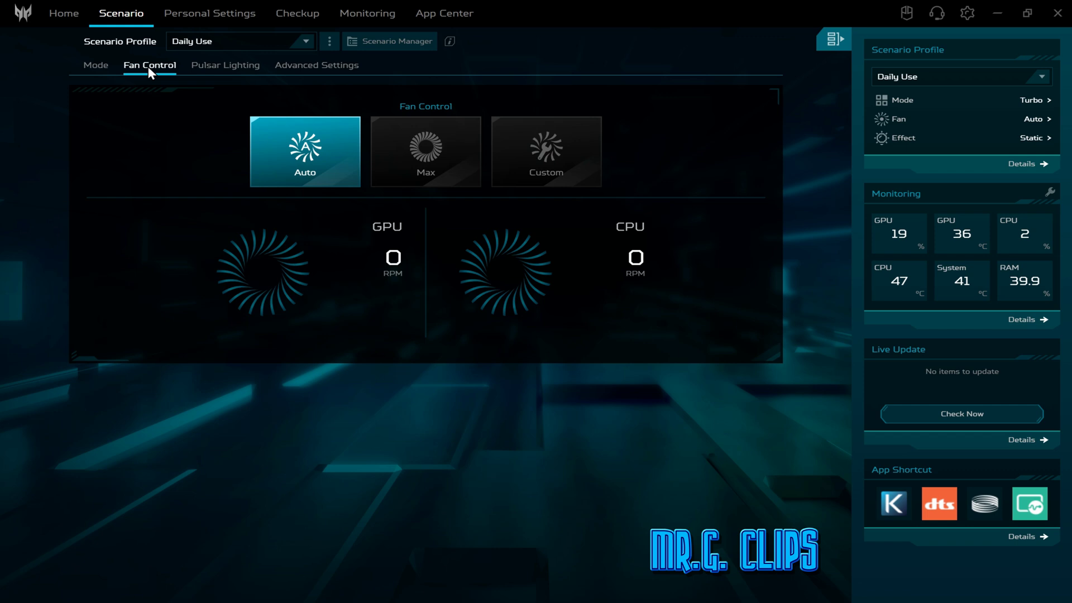
click(222, 66)
click(293, 65)
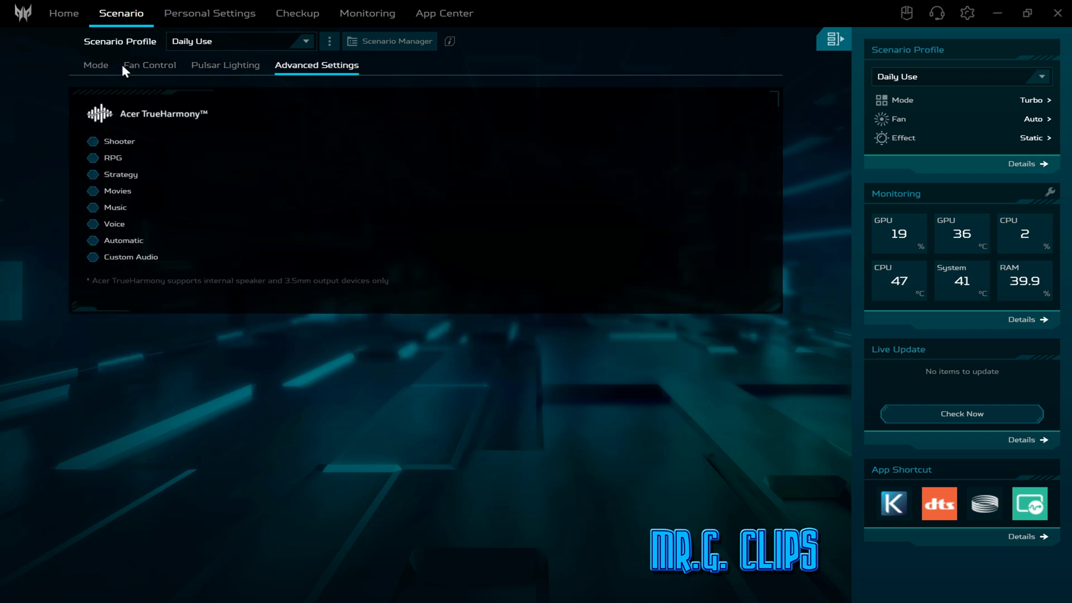
click(222, 66)
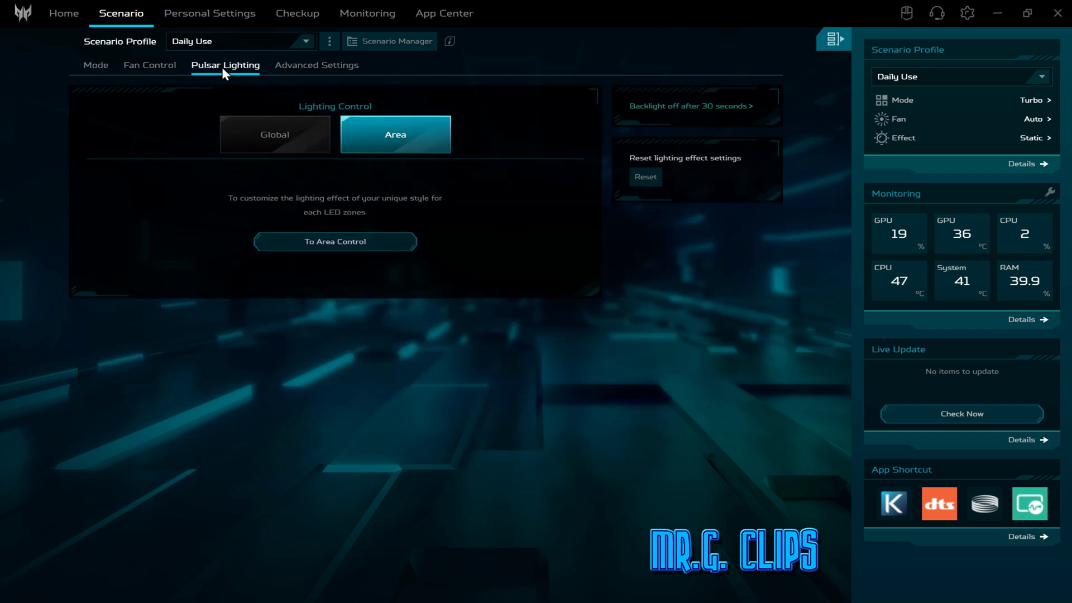
click(375, 241)
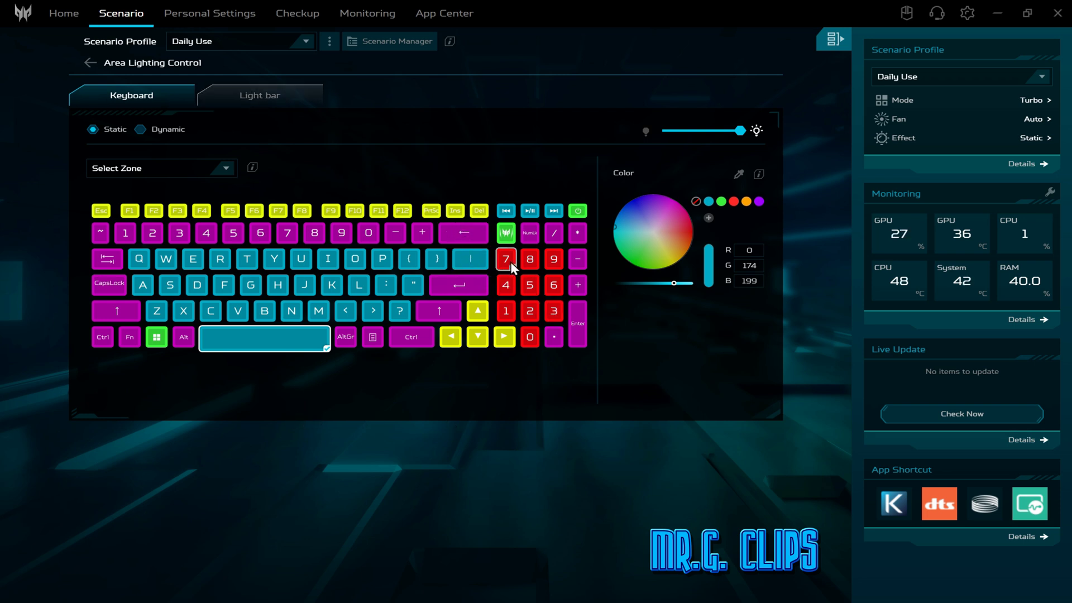
click(166, 259)
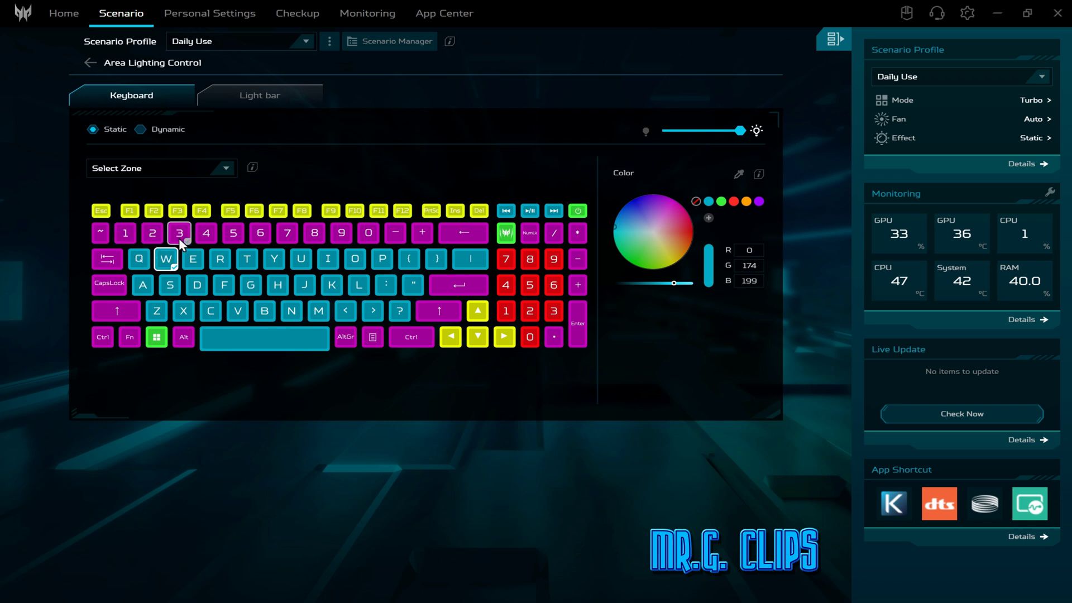
click(140, 263)
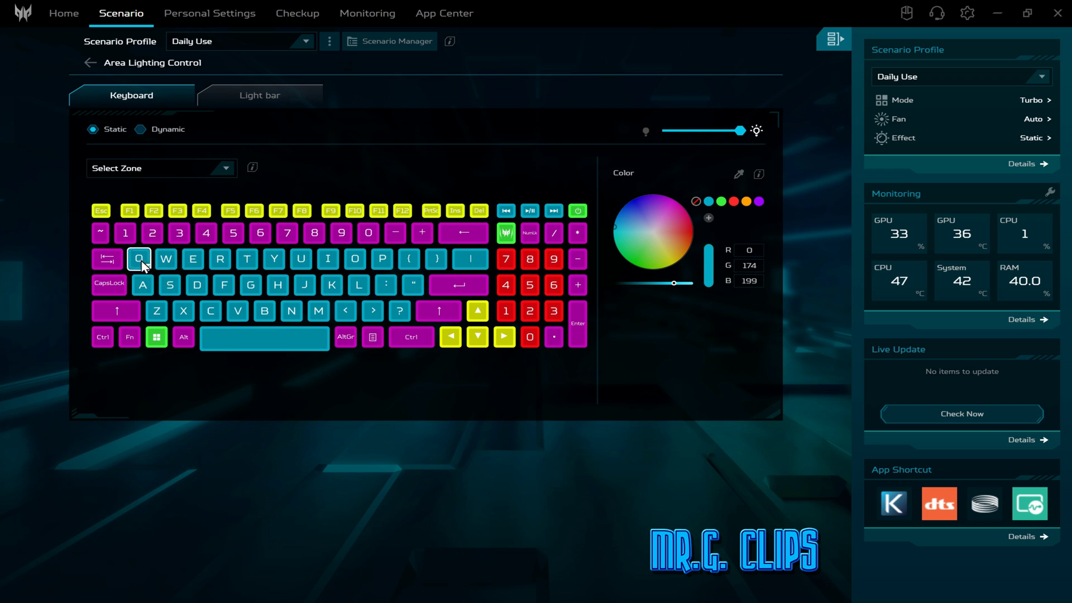
click(192, 369)
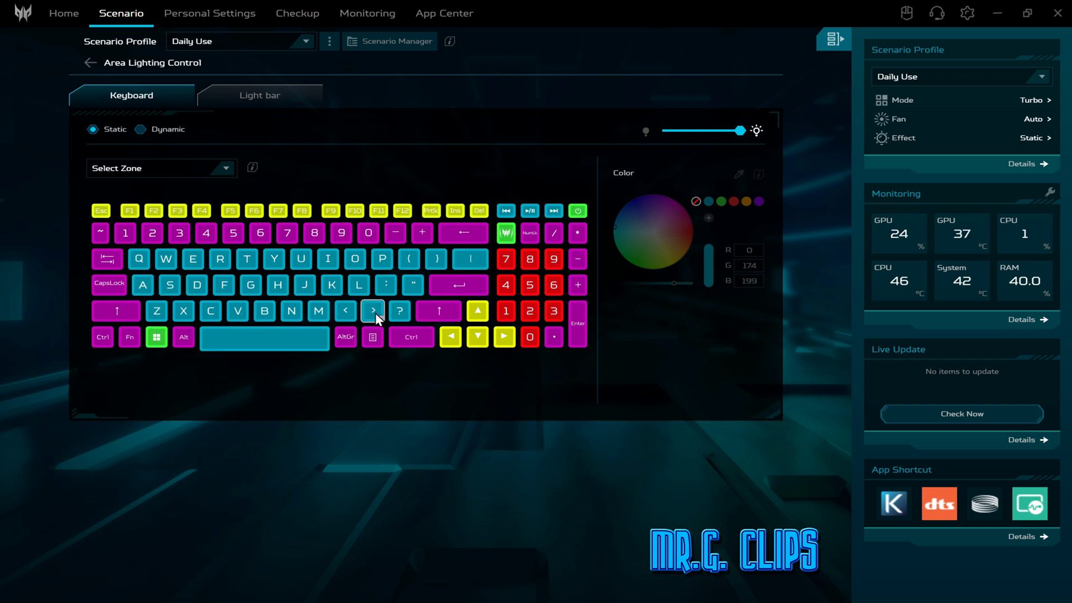
click(227, 168)
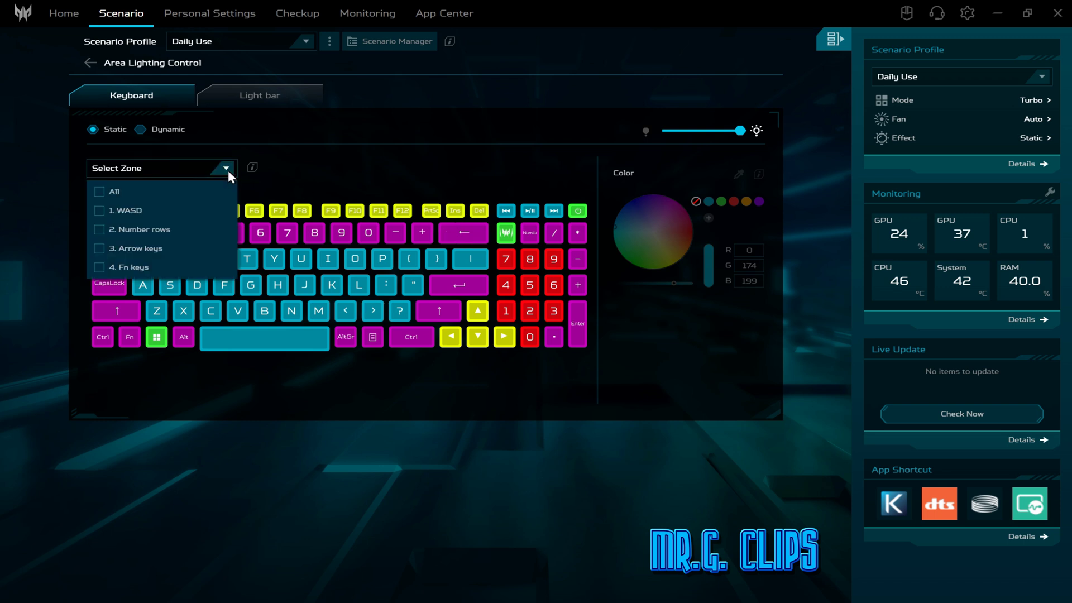
click(227, 170)
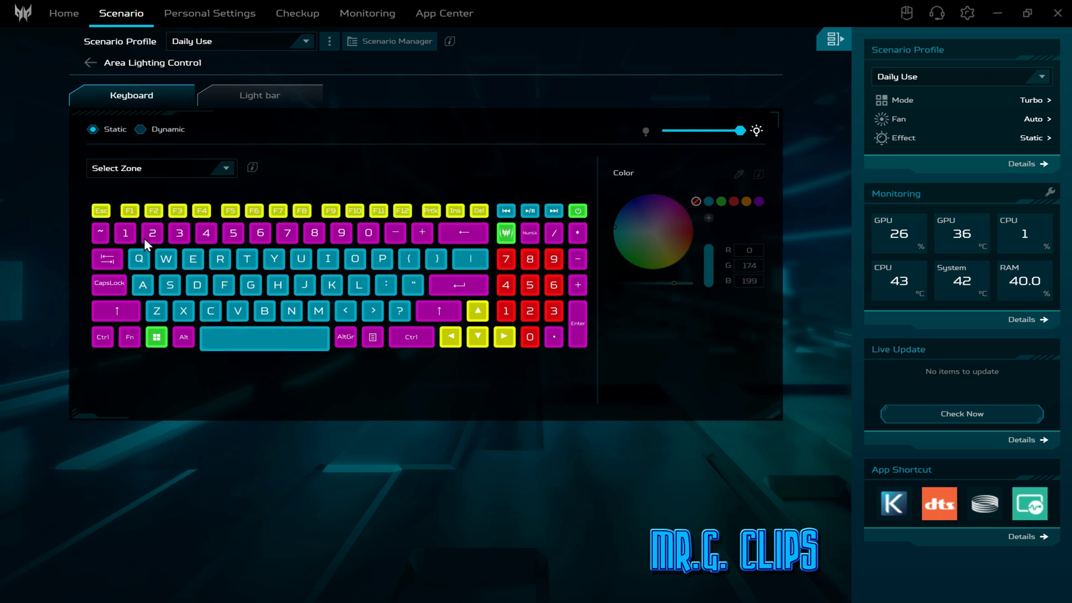
click(108, 267)
click(99, 212)
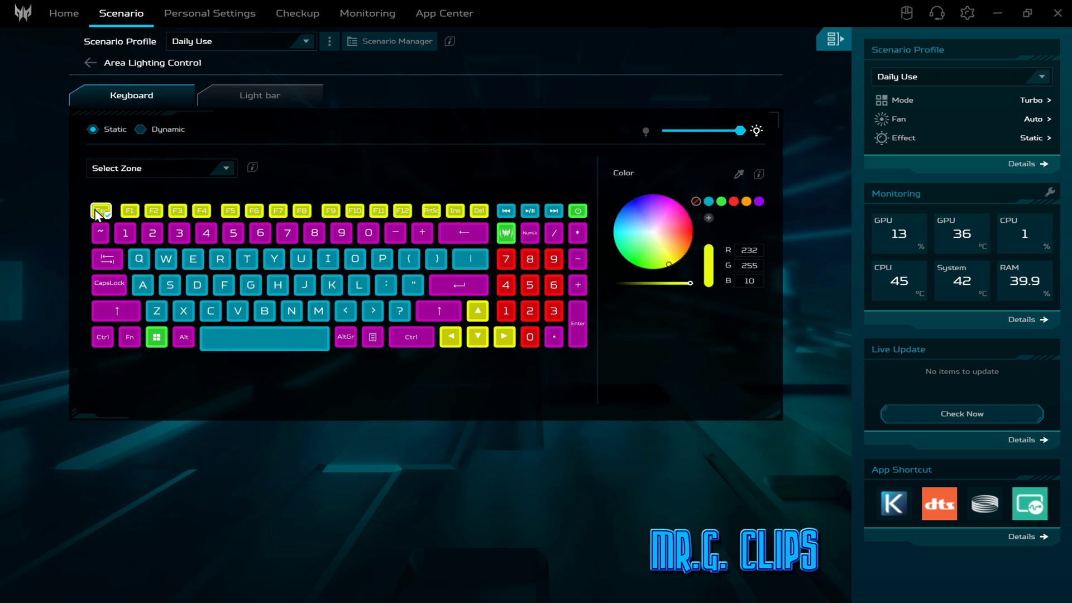
click(133, 215)
click(151, 214)
click(177, 212)
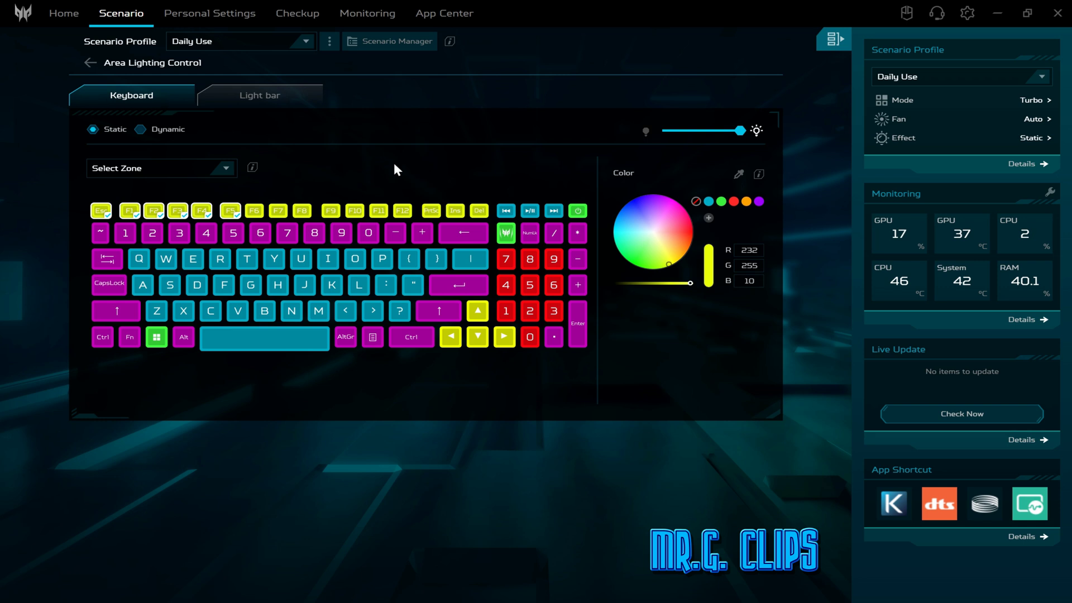
click(90, 203)
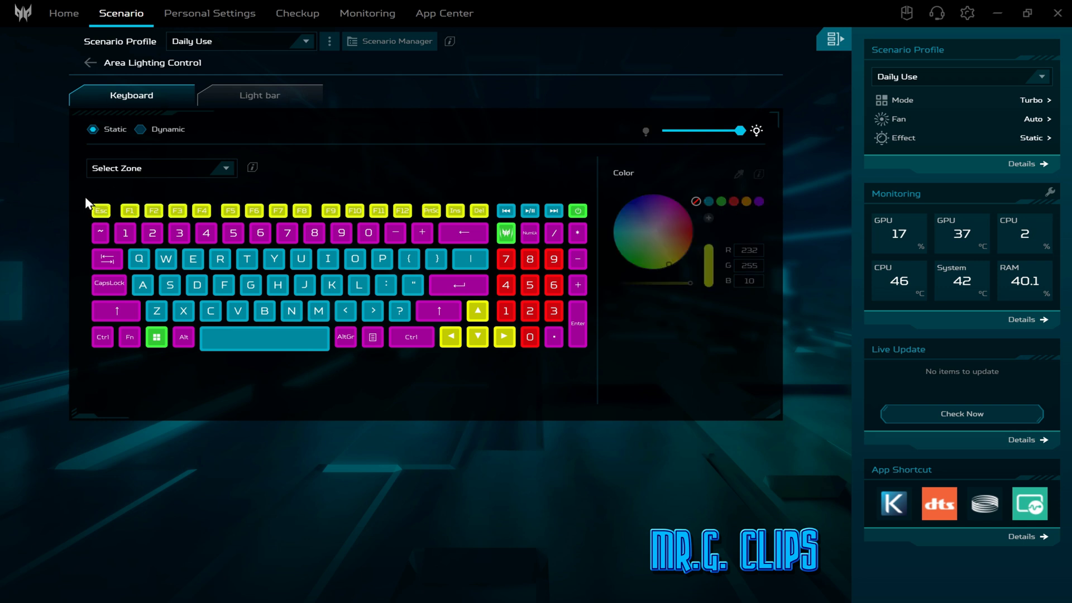
Step: Switch from Home to the Scenario page showing Turbo mode, then back to Home
click(59, 15)
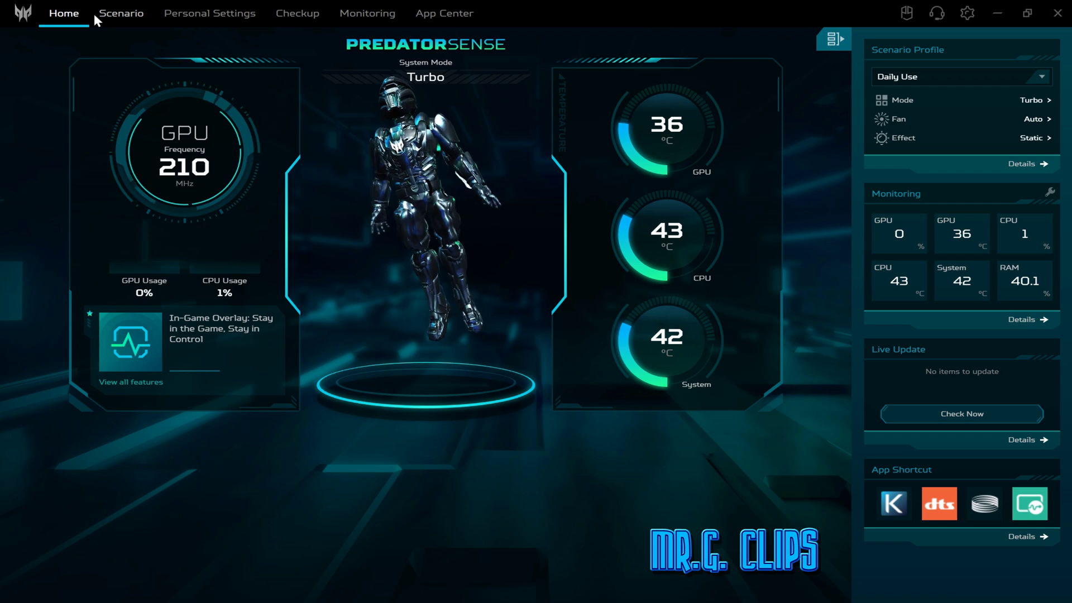
click(117, 13)
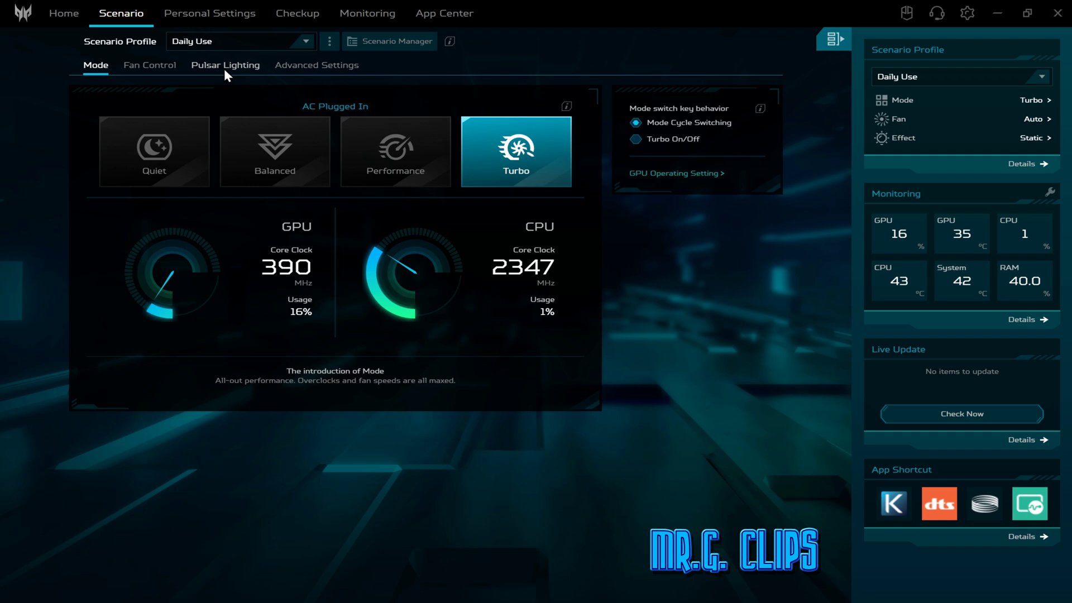
click(60, 19)
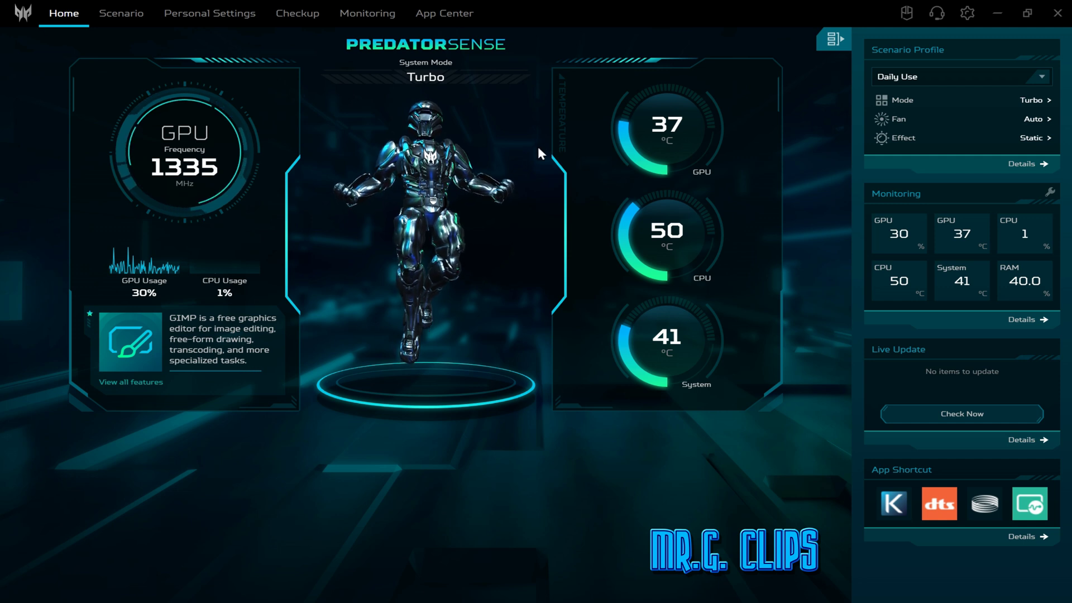
Step: Open Area Lighting Control via Scenario > Pulsar Lighting and set the Light bar to Static
click(129, 18)
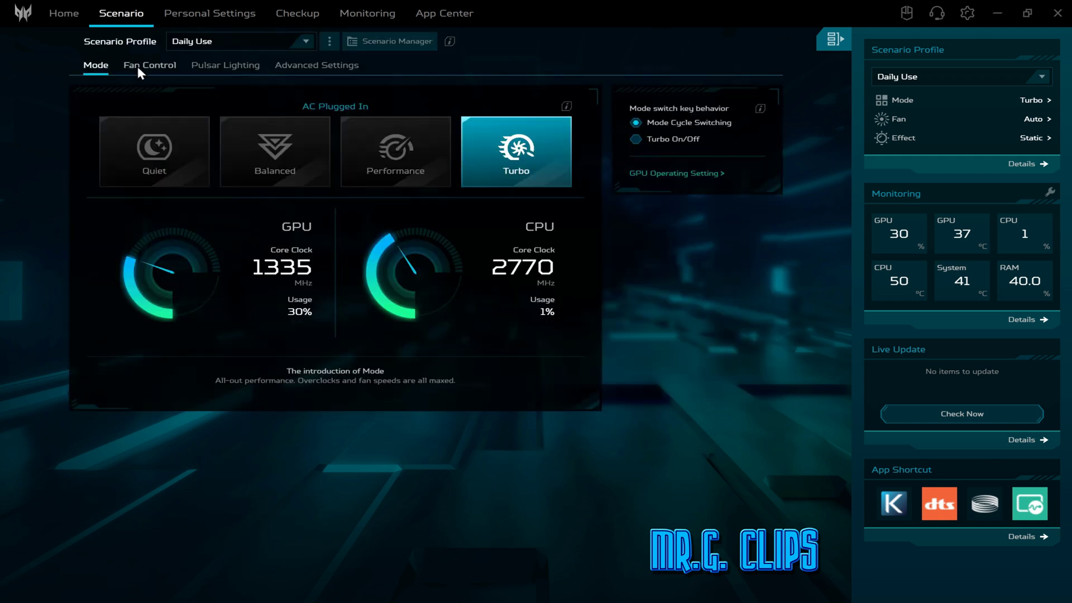
click(230, 65)
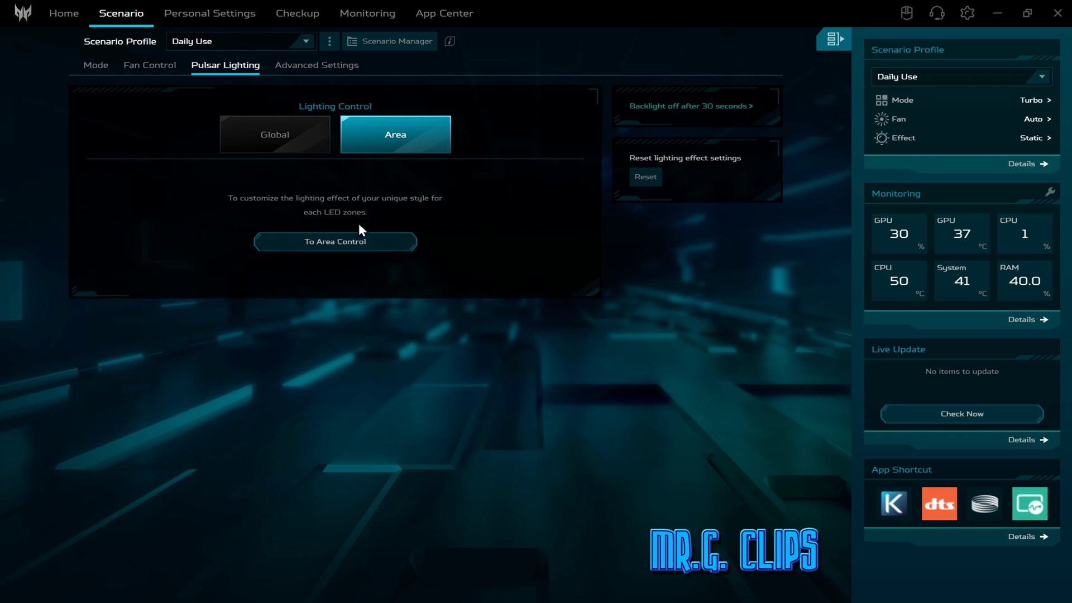
click(352, 244)
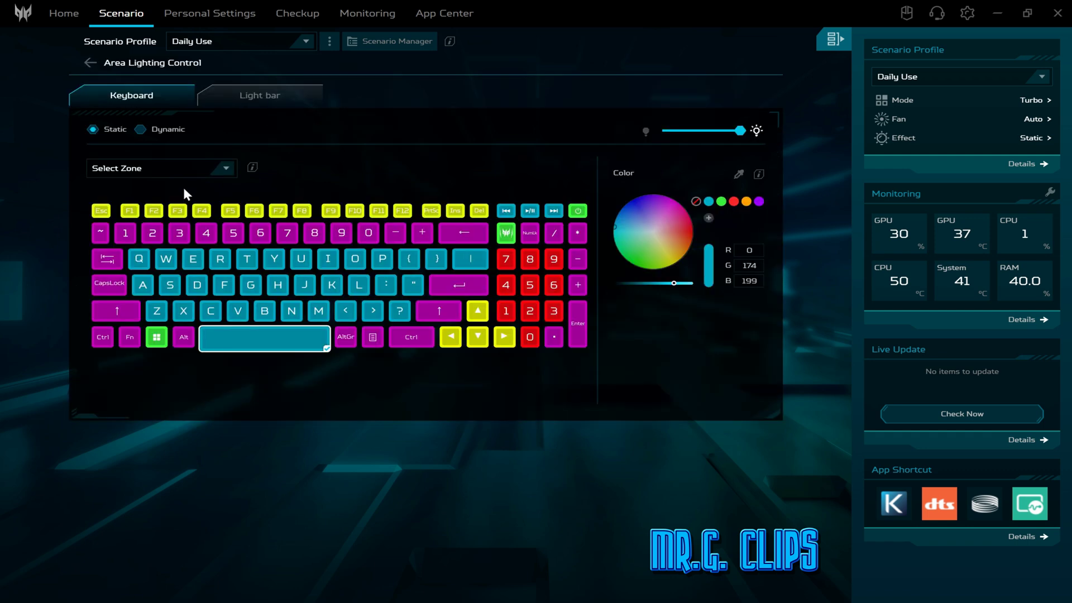
click(248, 98)
click(94, 130)
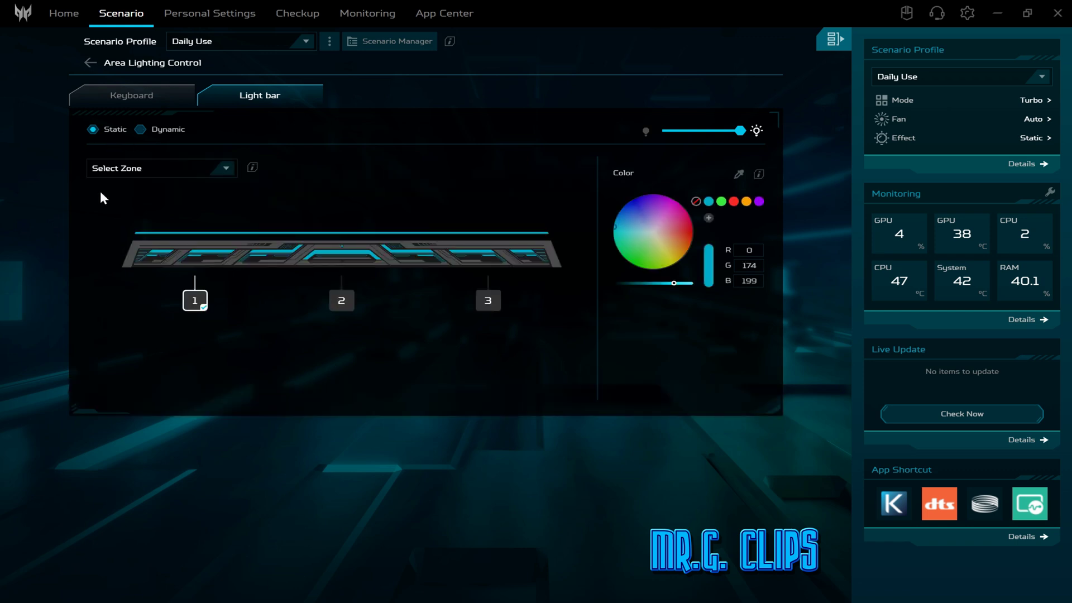
Step: Select only light bar zone 2 and colour it pale yellow (RGB 255, 254, 129) at full brightness
click(342, 300)
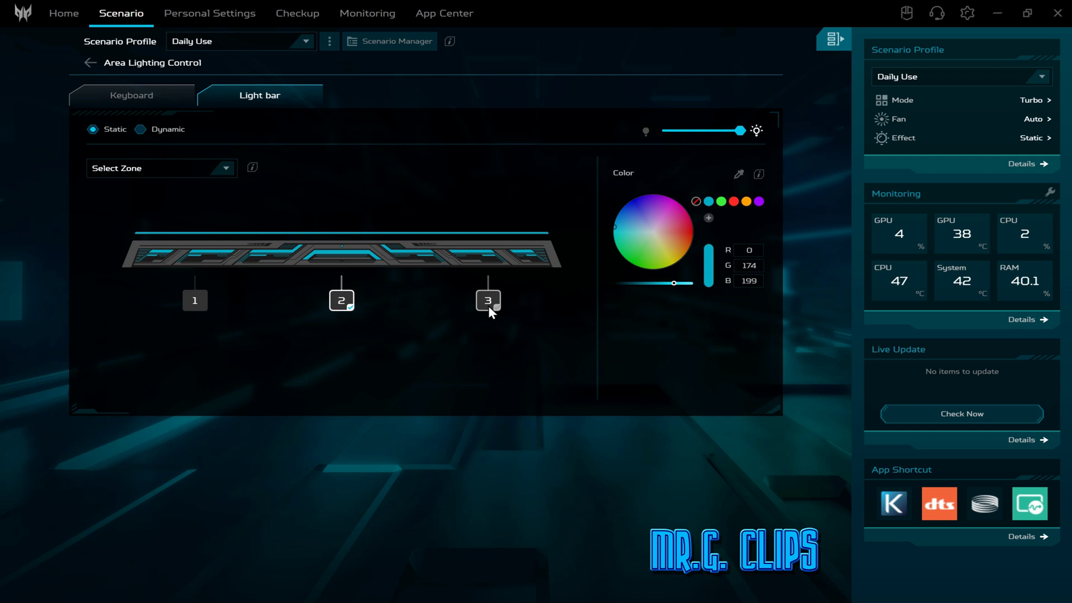
click(337, 304)
mouse_move(666, 243)
mouse_down()
mouse_move(637, 251)
mouse_move(657, 235)
mouse_move(663, 248)
mouse_up()
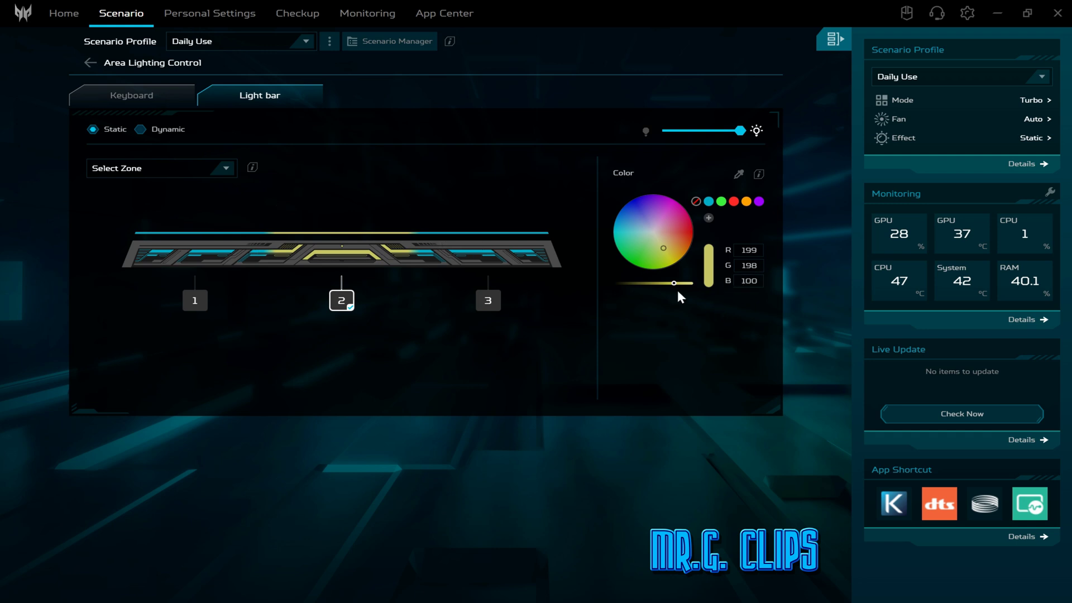
drag(673, 283, 706, 357)
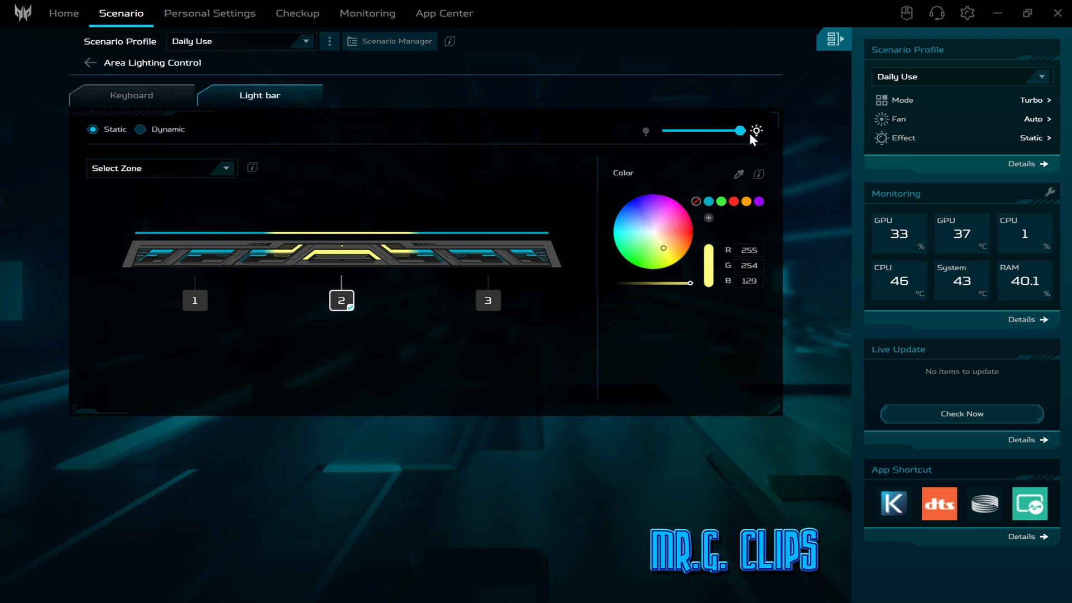
Step: Switch the light bar to the dynamic Wave effect, then return to the Home dashboard via the Keyboard view
click(151, 130)
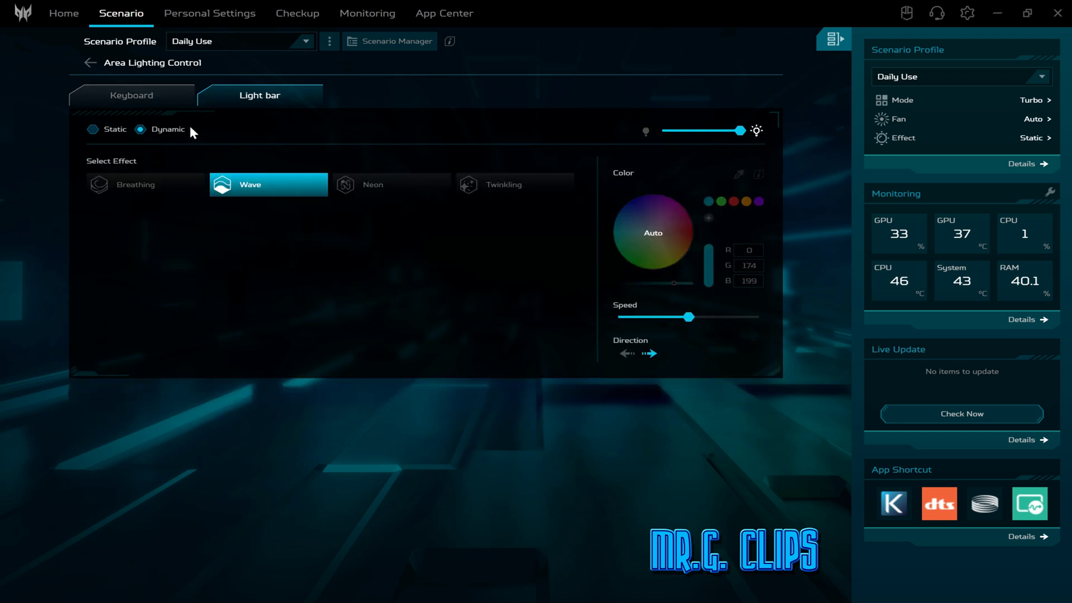
click(138, 97)
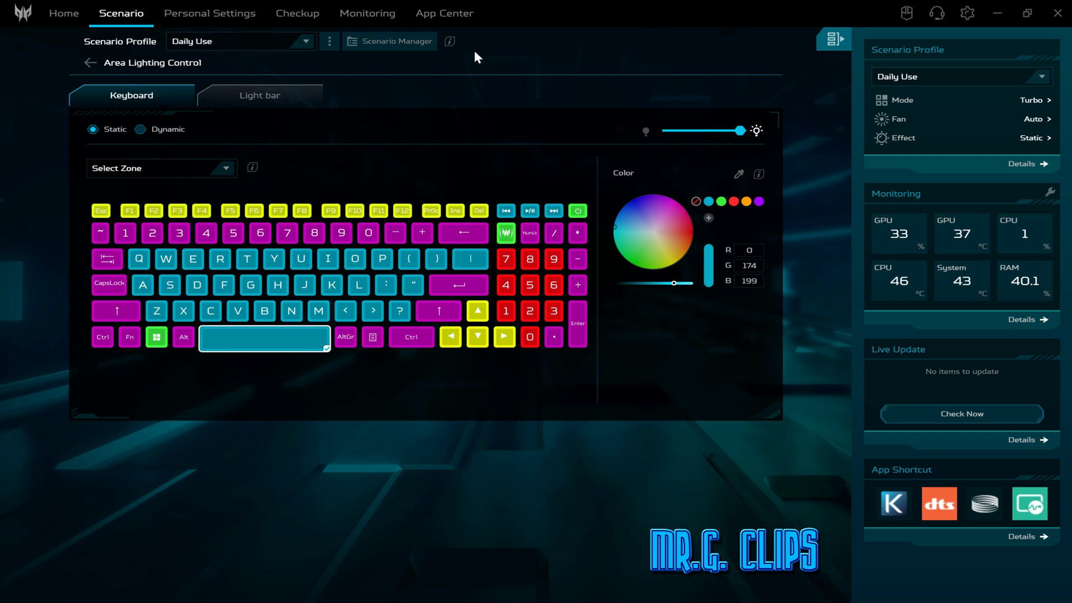
click(64, 14)
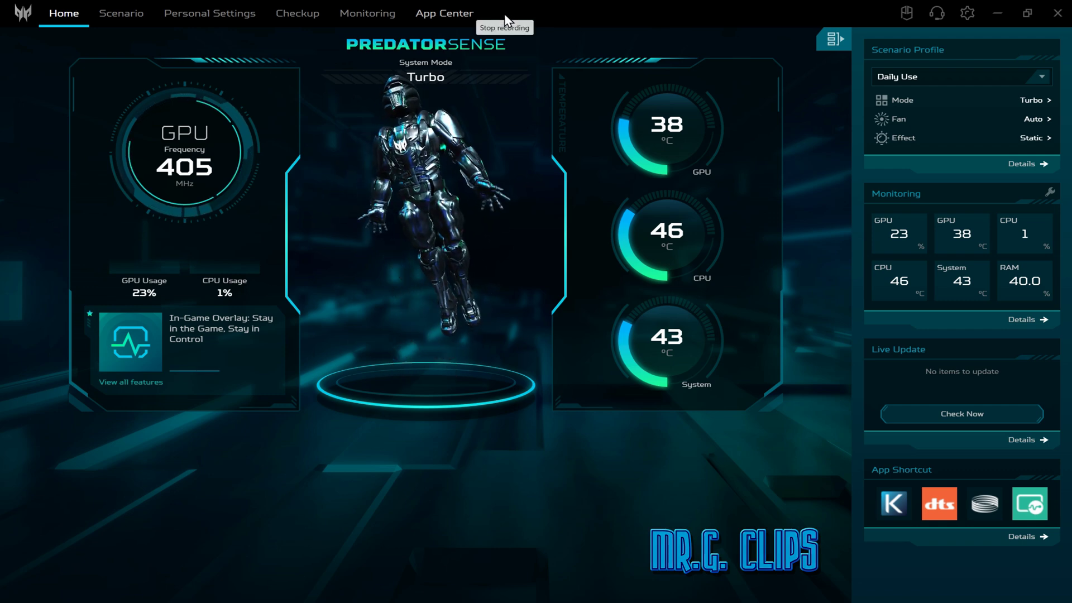